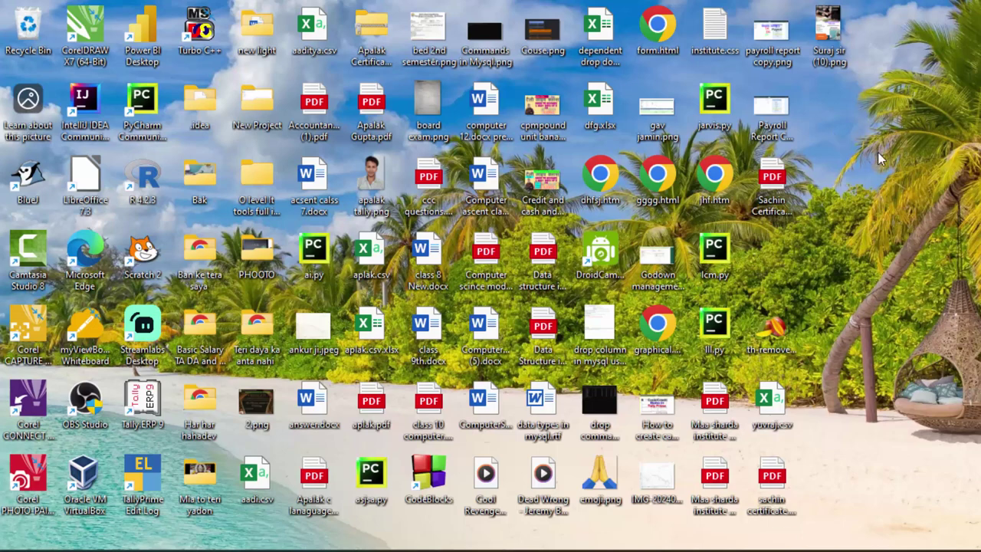
Step: Refresh the desktop twice from its shortcut menu
right_click(879, 176)
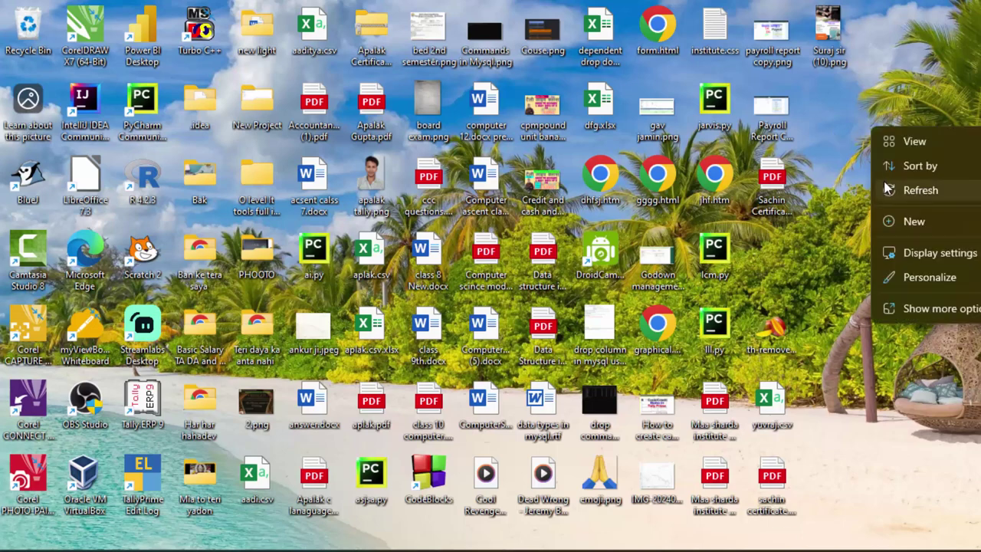
left_click(887, 191)
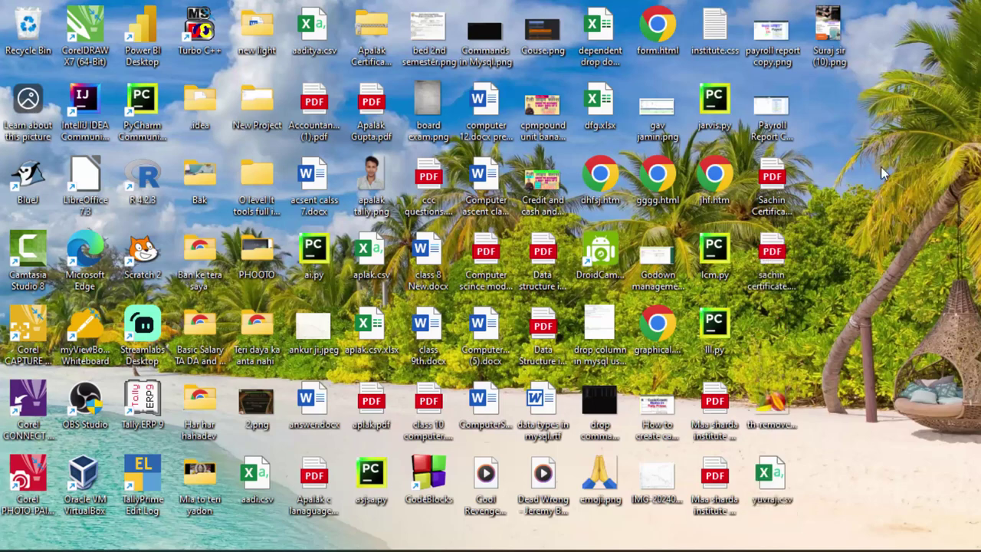
right_click(866, 118)
left_click(889, 192)
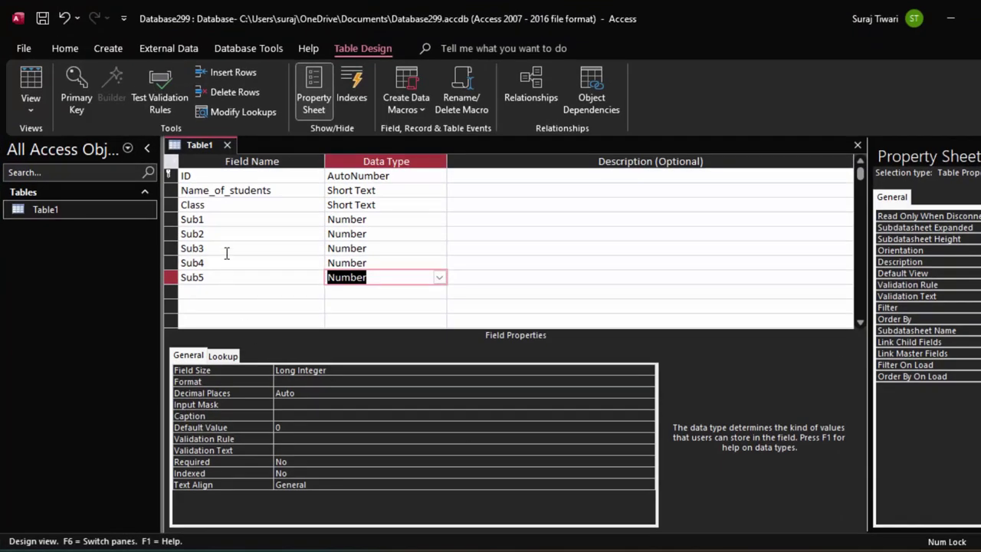
Step: Review the Class, ID and Name_of_students fields in Table1's Design View
left_click(233, 204)
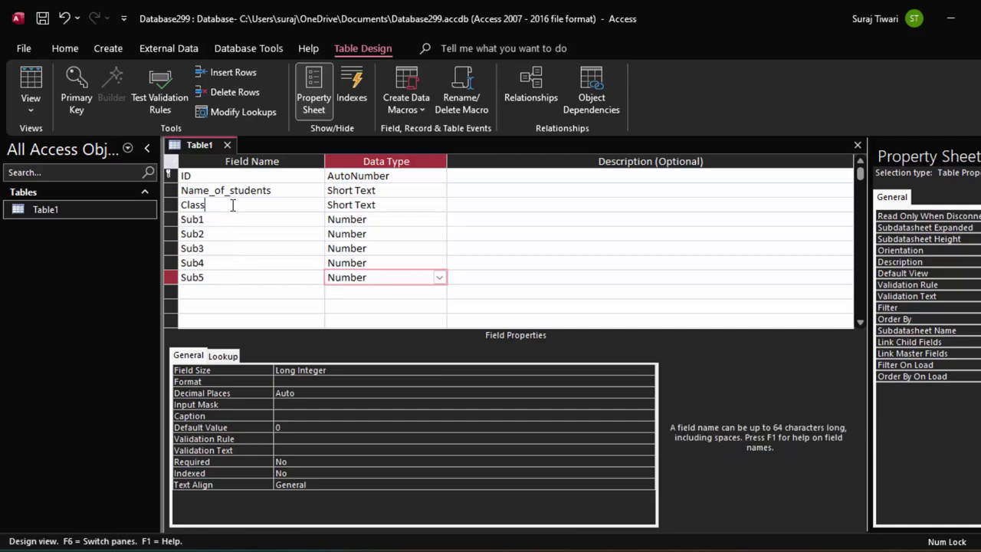
double_click(199, 174)
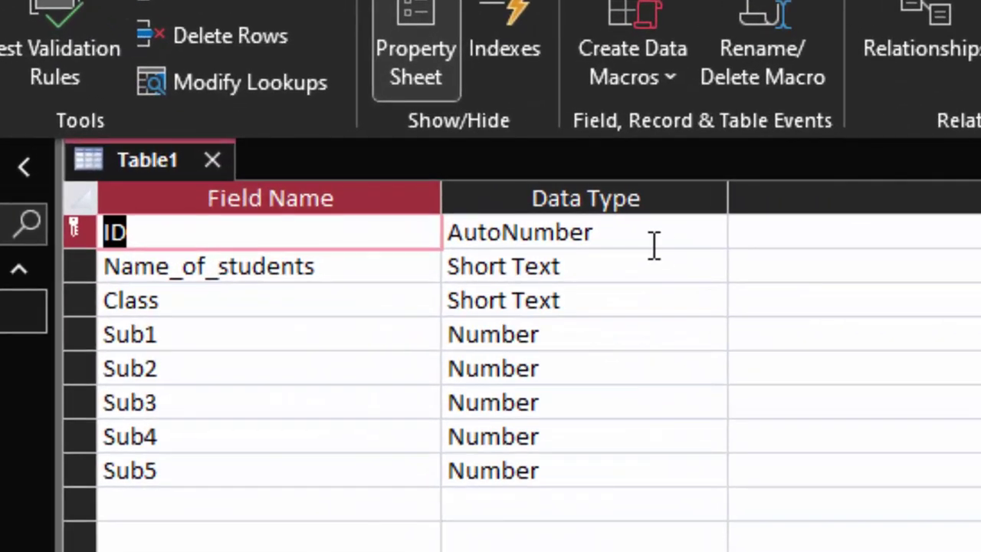
key("Tab")
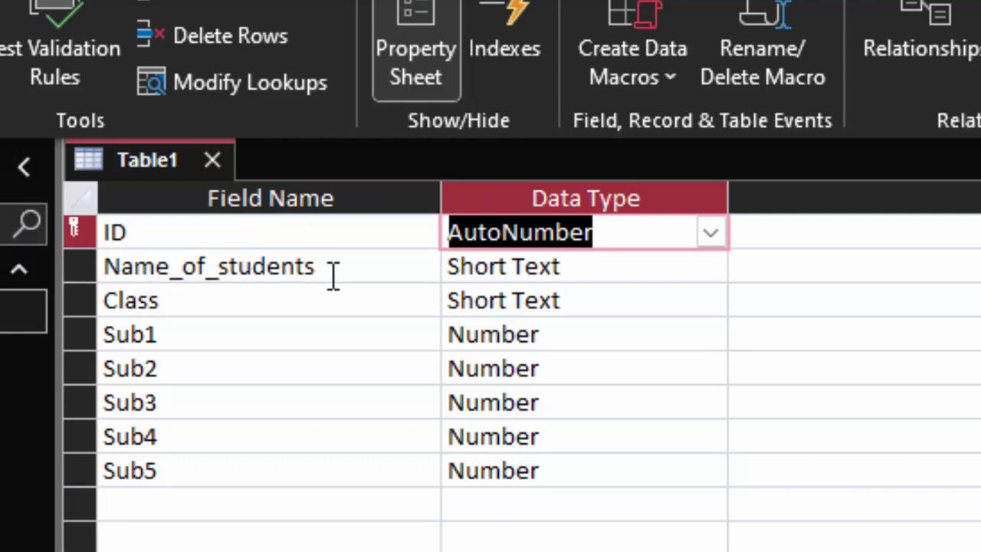
left_click_drag(357, 274, 81, 261)
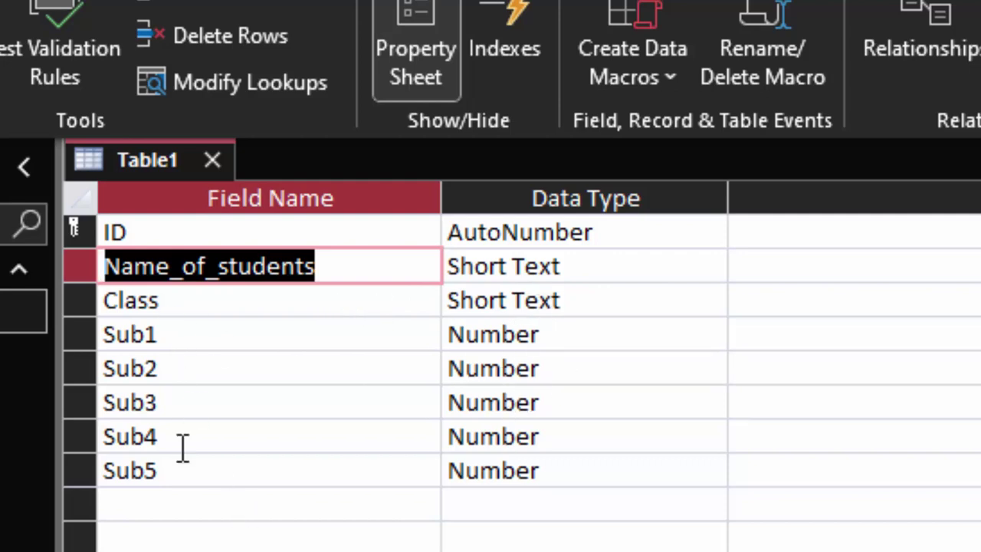
Step: Save Table1, switch to the datasheet and enter record 1's marks 34, 56, 77, 88, 99
key("Return")
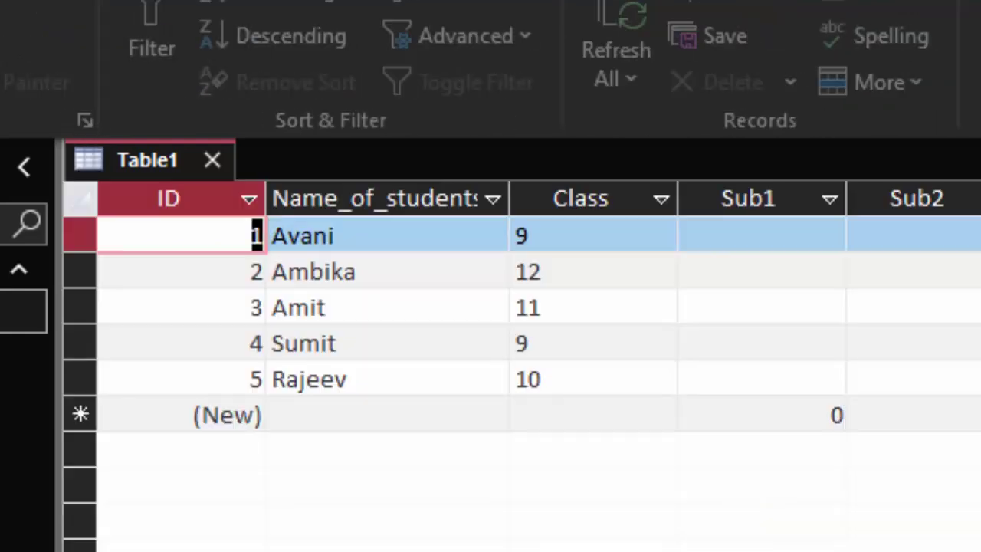
left_click(713, 239)
type("34")
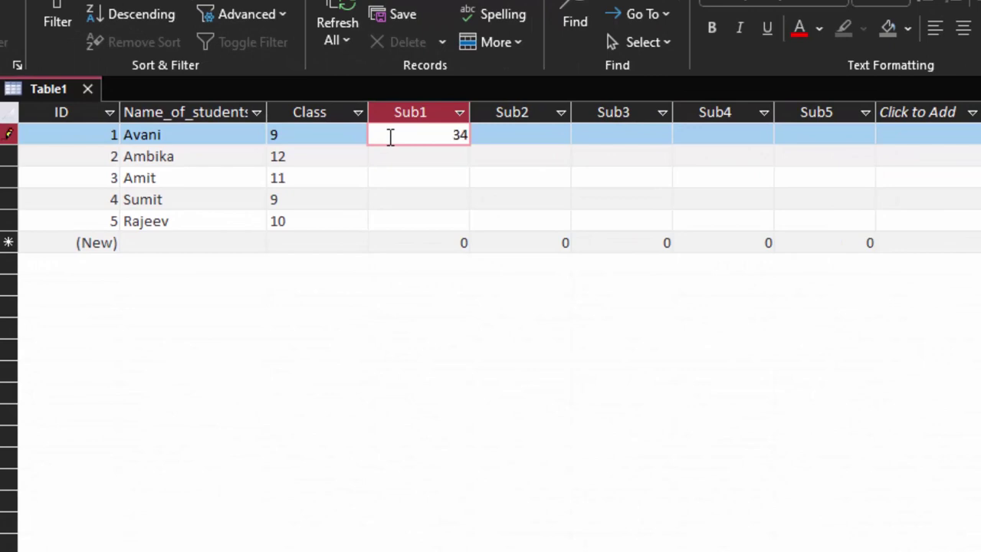
left_click(501, 132)
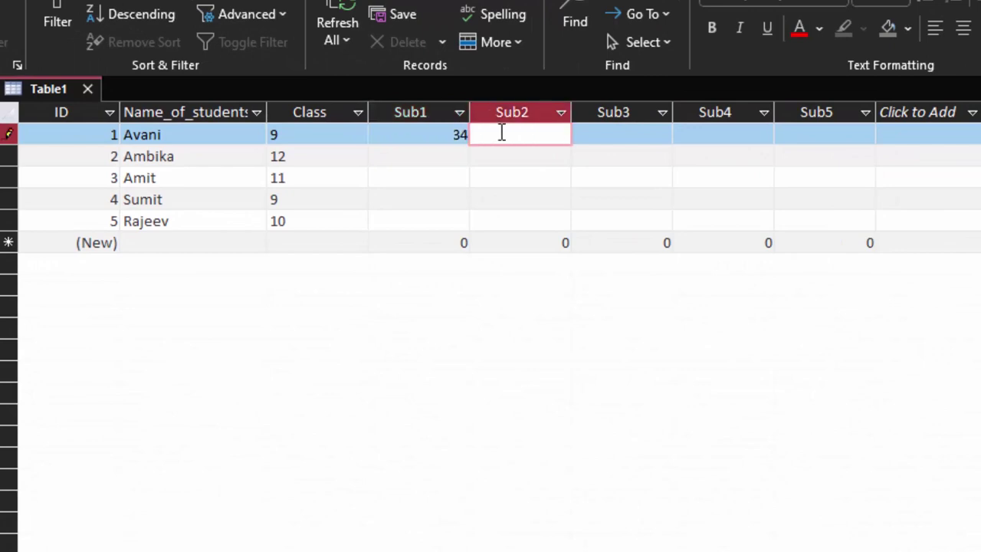
type("56")
key("Tab")
type("77")
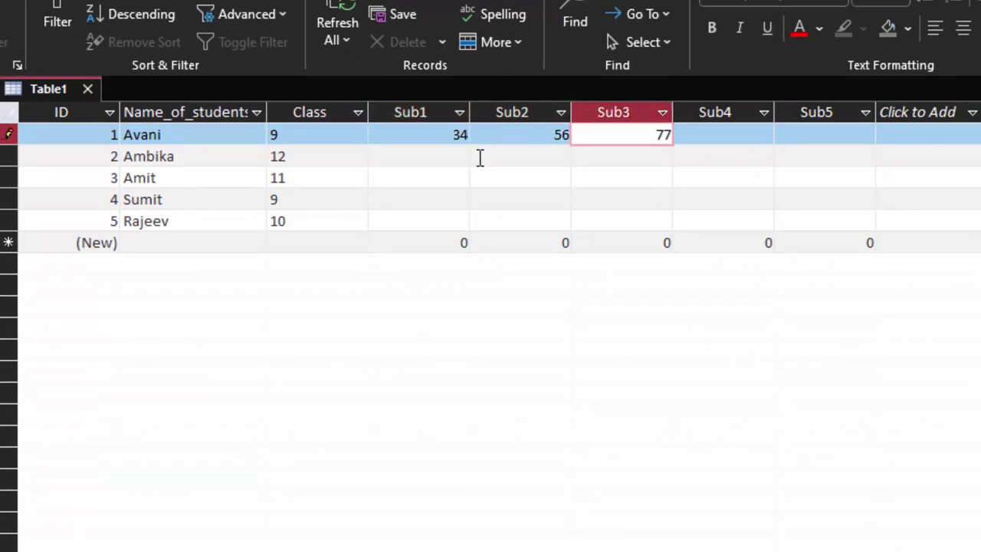
key("Tab")
type("88")
key("Tab")
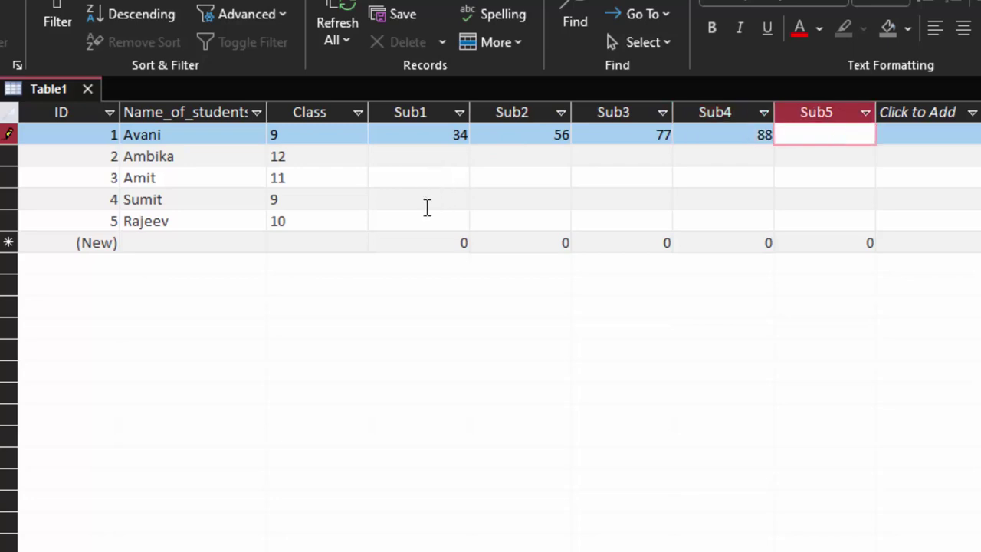
type("99")
Step: Enter record 2's Sub1–Sub5 marks: 56, 77, 88, 57, 88
left_click(437, 156)
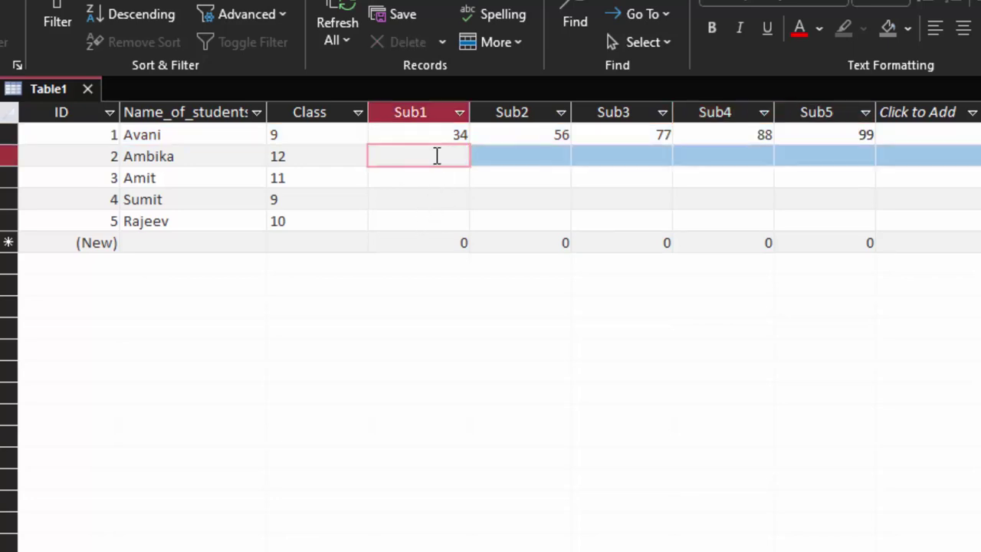
type("56")
key("Tab")
type("77")
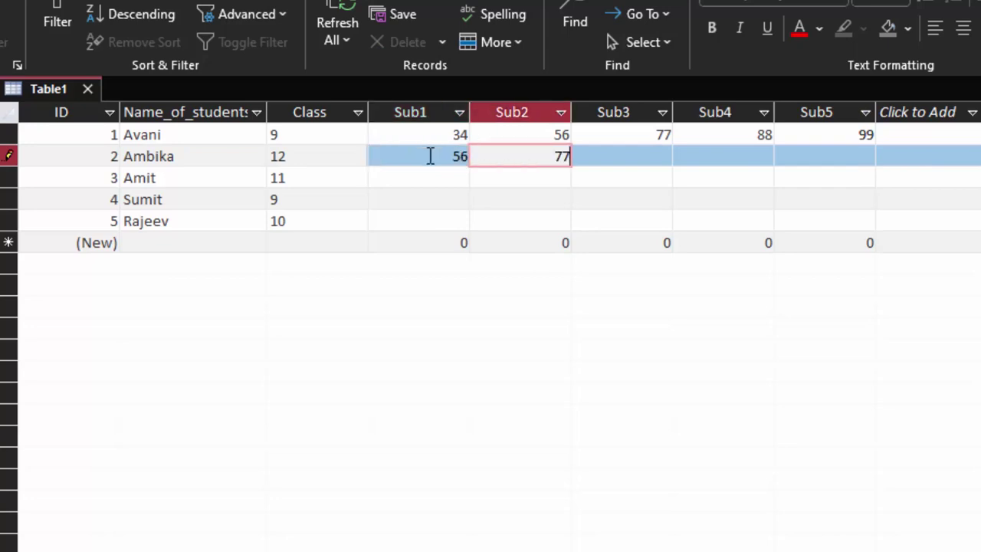
key("Tab")
key("Tab")
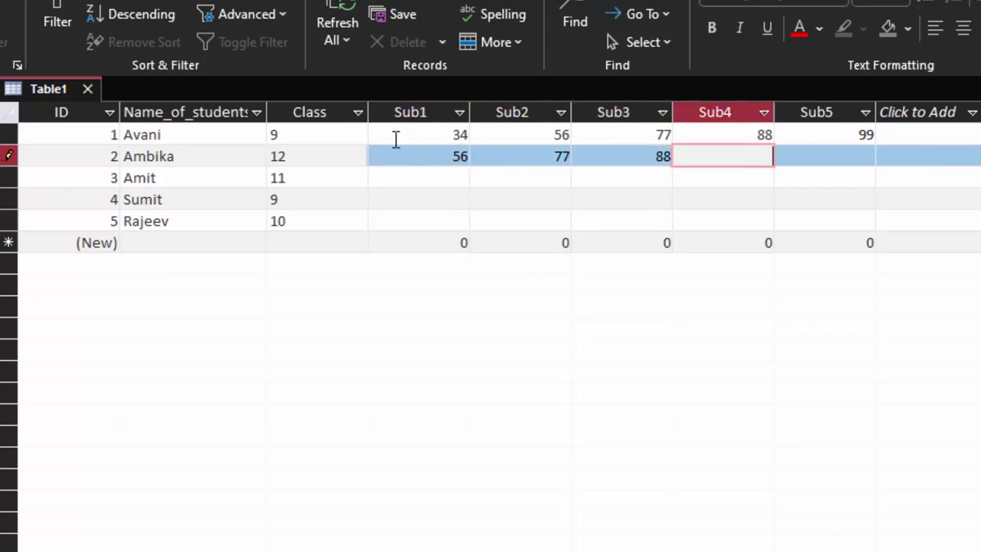
type("57")
key("Tab")
type("88")
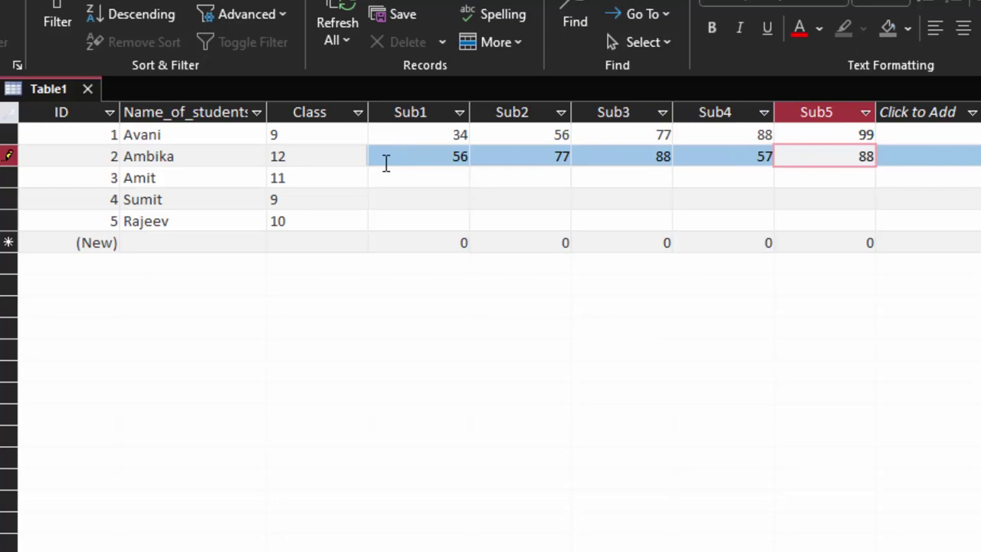
key("Tab")
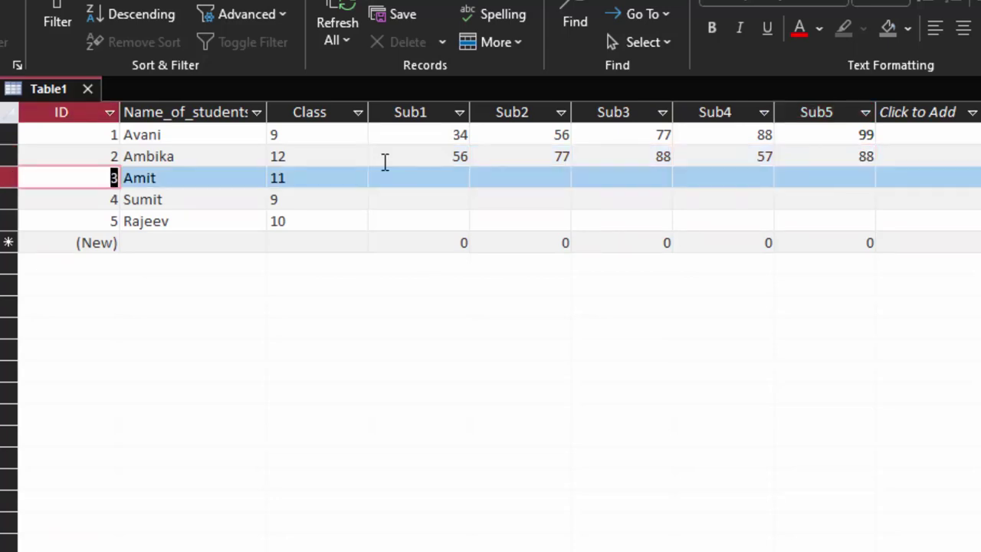
Step: Enter record 3's Sub1–Sub5 marks: 56, 77, 88, 66, 67
key("Tab")
key("Tab")
key("Tab")
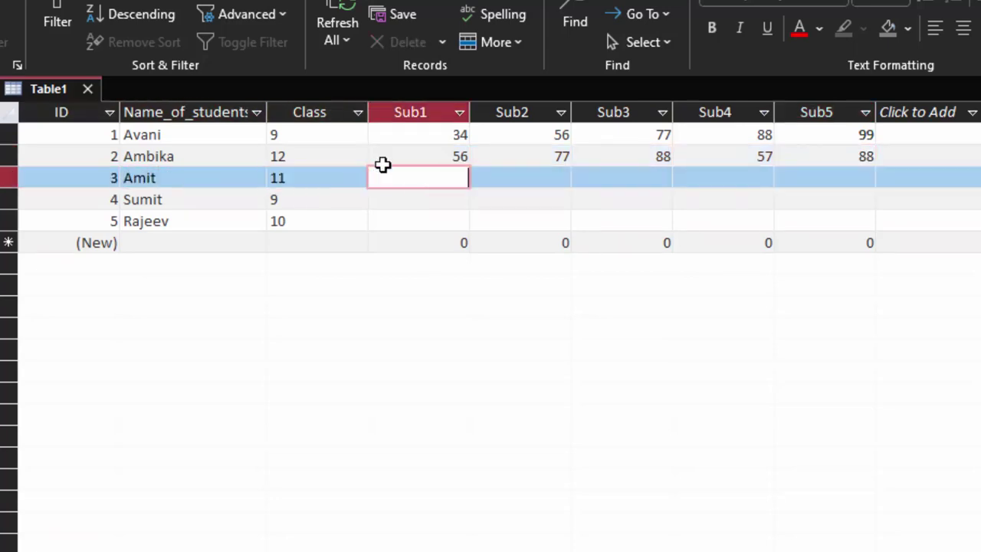
type("56")
key("Tab")
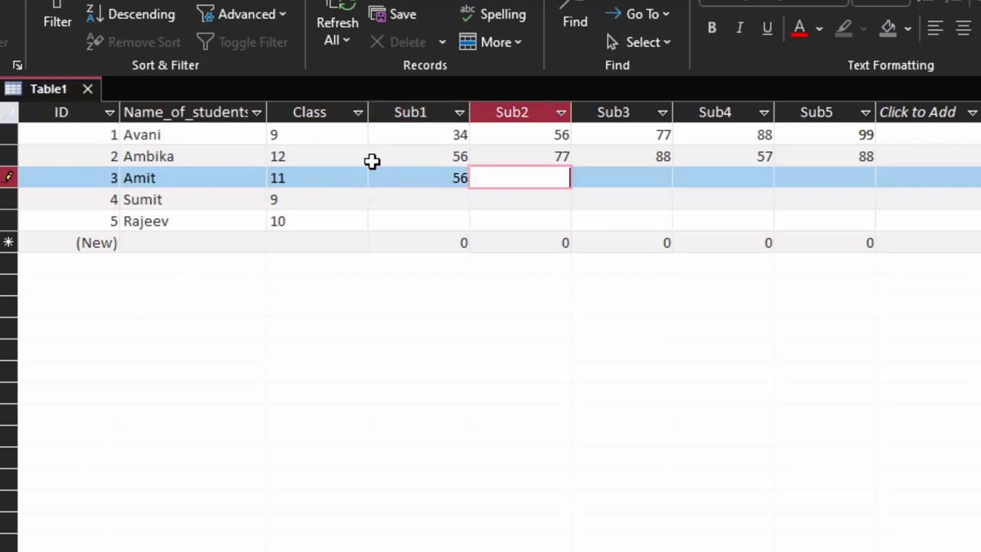
type("77")
key("Tab")
type("8")
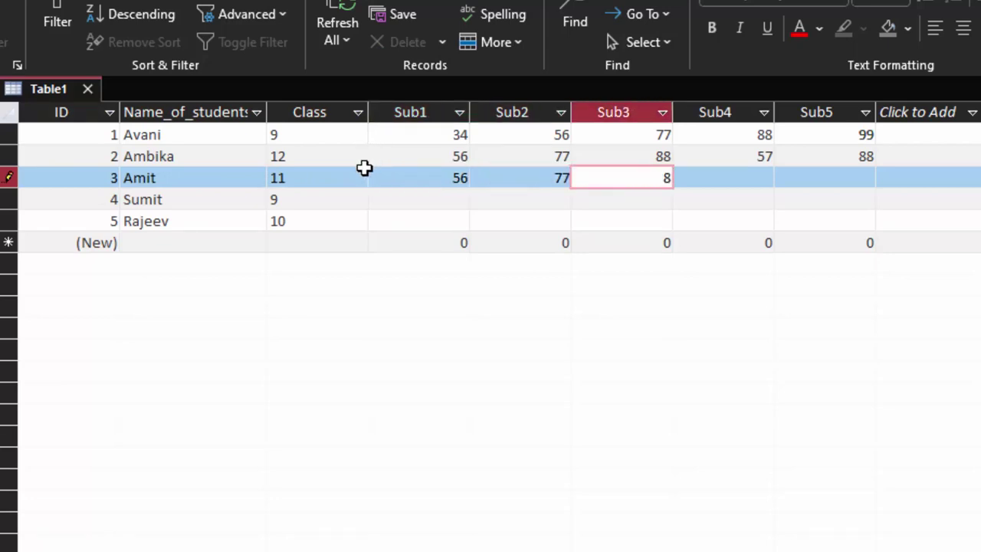
type("8")
key("Tab")
key("Tab")
type("67")
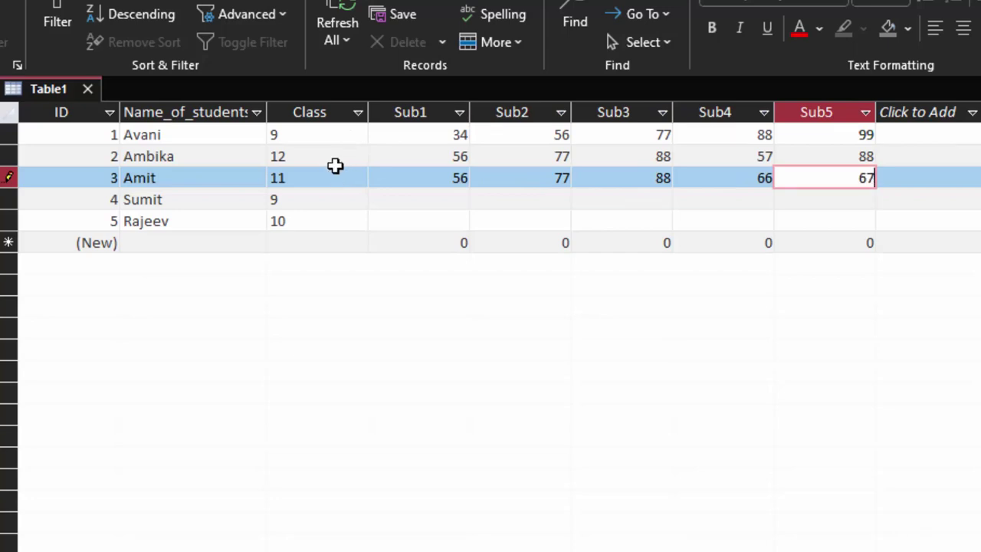
key("Tab")
key("Tab")
key("Tab")
key("Tab")
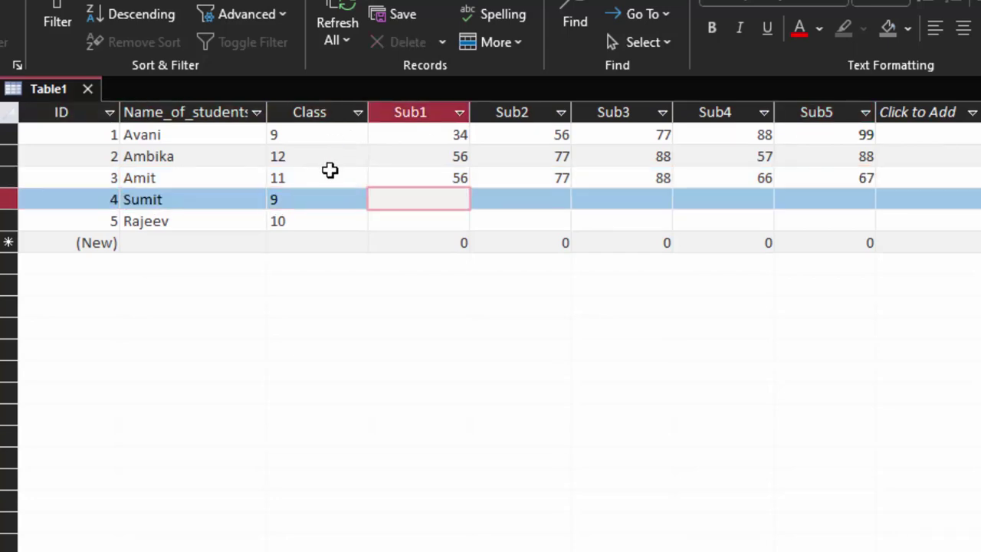
type("23")
Step: Enter the fourth student's marks: 23, 56, 77, 76, 88
key("Tab")
type("56")
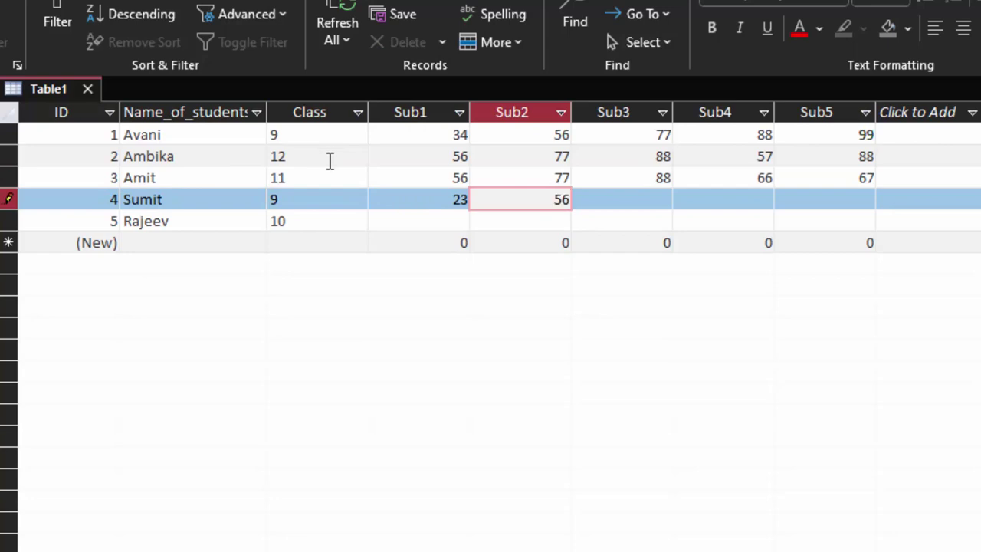
key("Tab")
type("77")
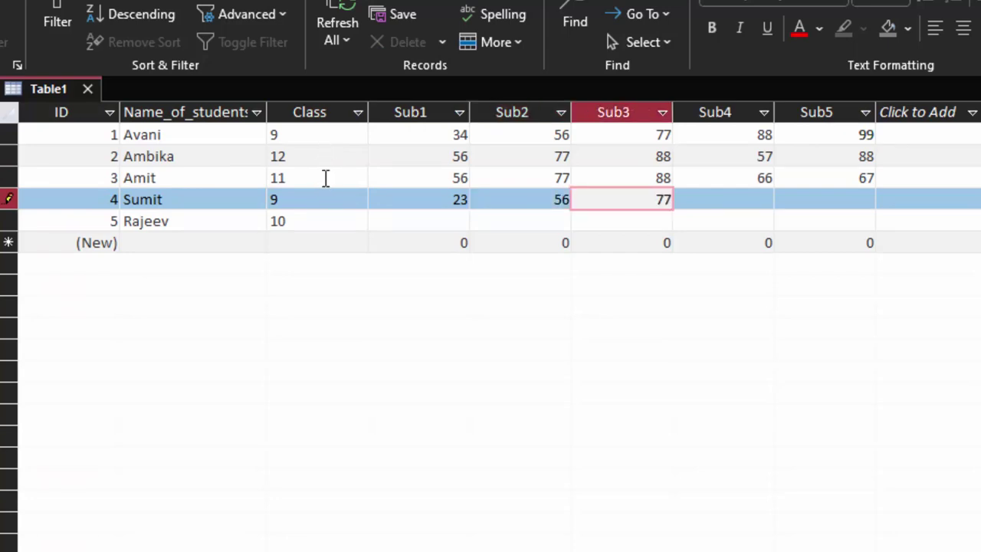
key("Tab")
type("76")
key("Tab")
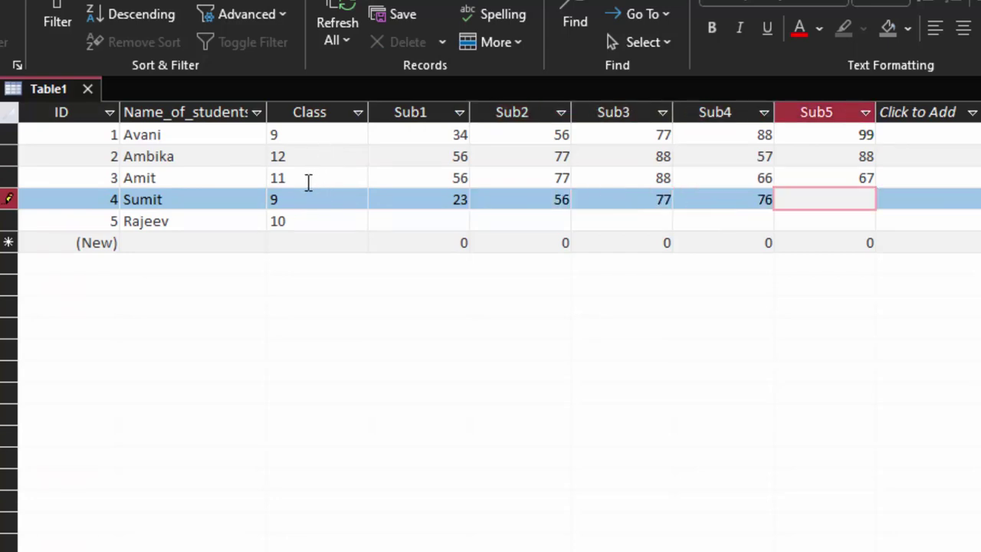
type("88")
key("Tab")
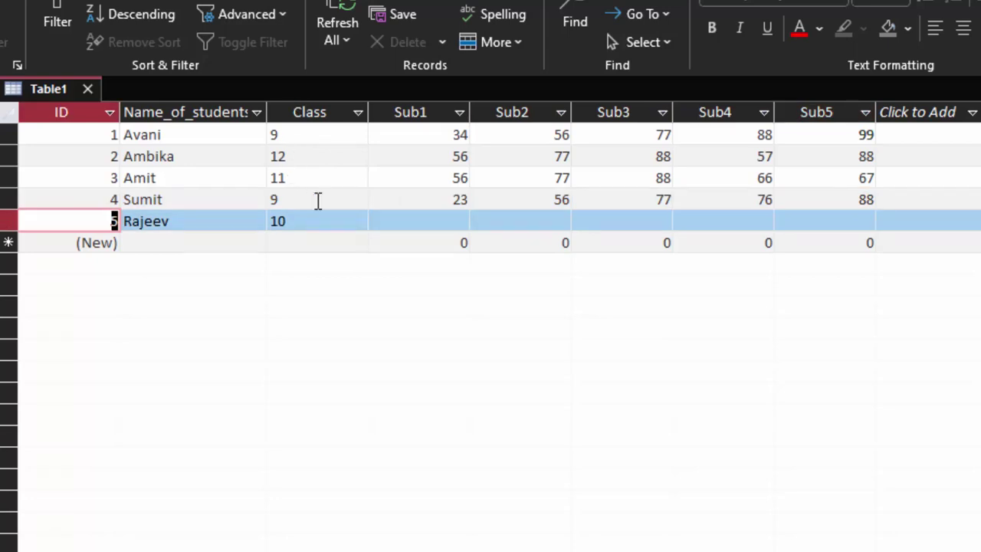
Step: Enter the fifth student's marks 44, 34, 46, 66, 77 and save the record
key("Tab")
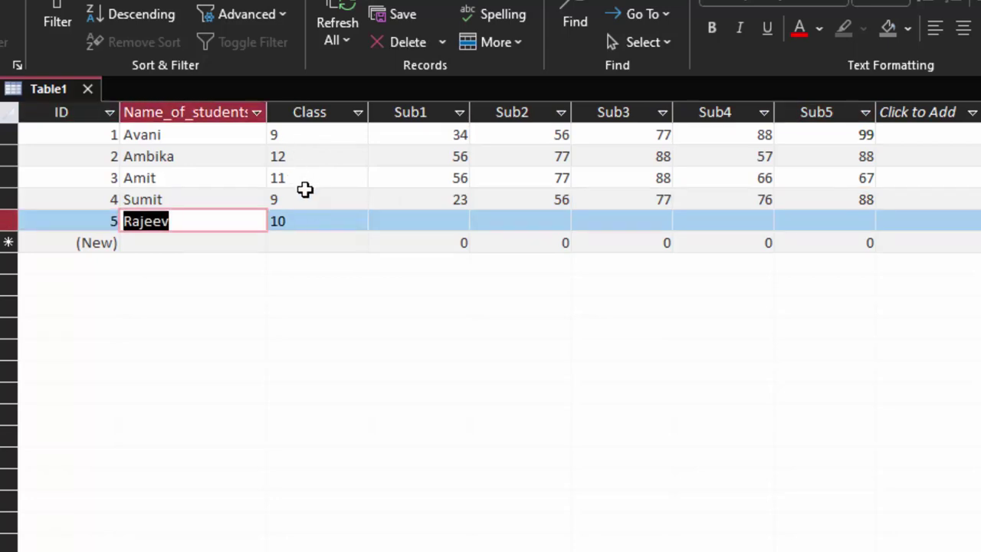
key("Tab")
key("Tab")
type("44")
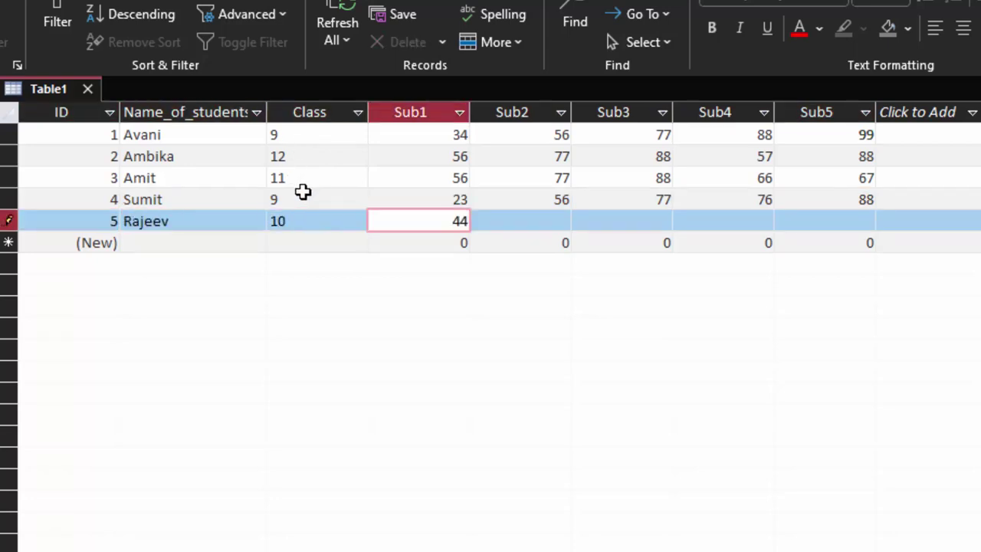
key("Tab")
key("Tab")
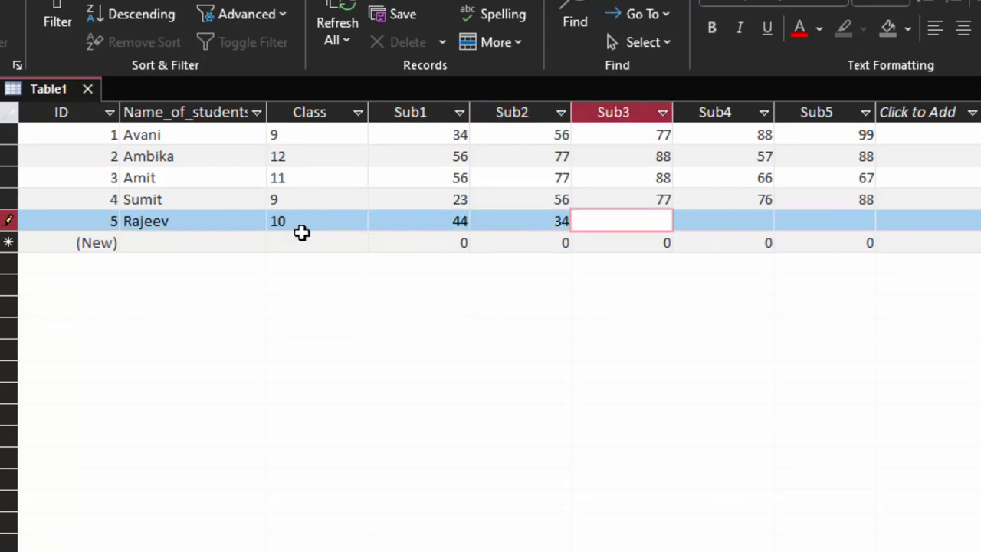
type("46")
key("Tab")
type("66")
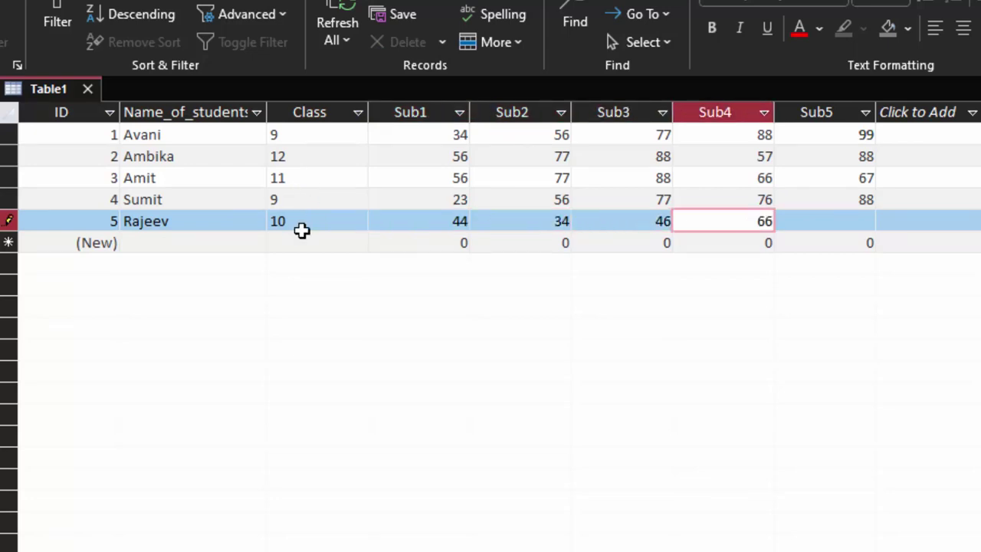
key("Tab")
type("77")
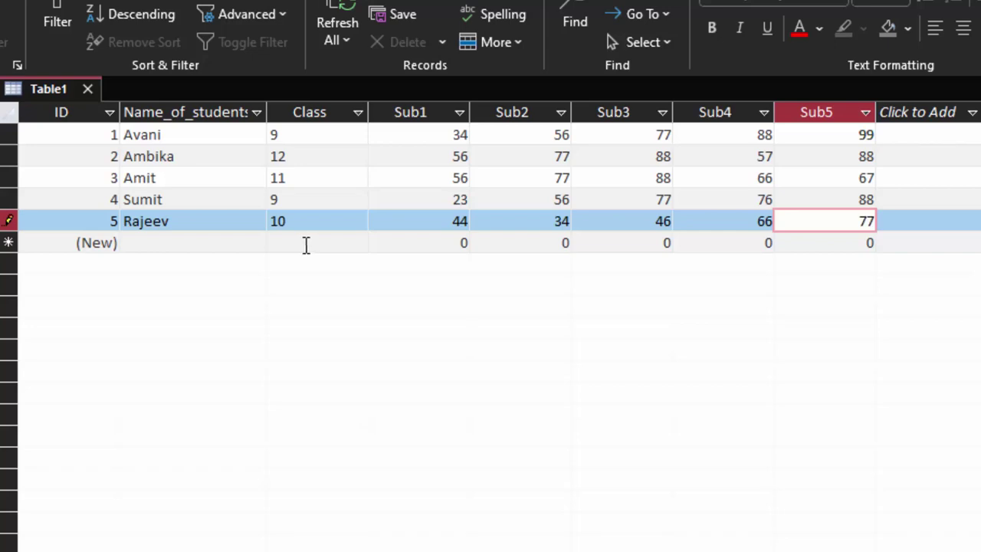
left_click(635, 241)
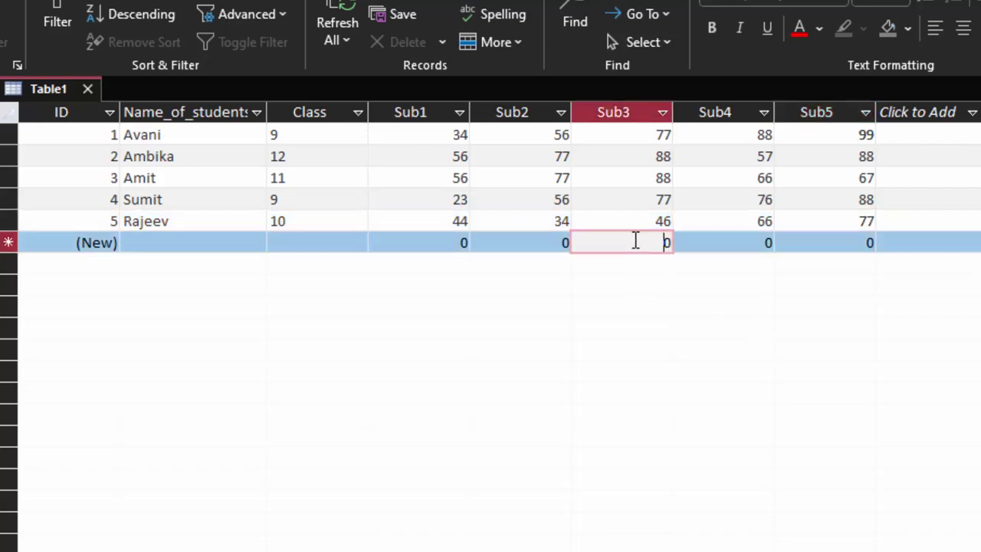
Step: Close the Table1 datasheet and start a new blank form with Create > Form Design
left_click(95, 86)
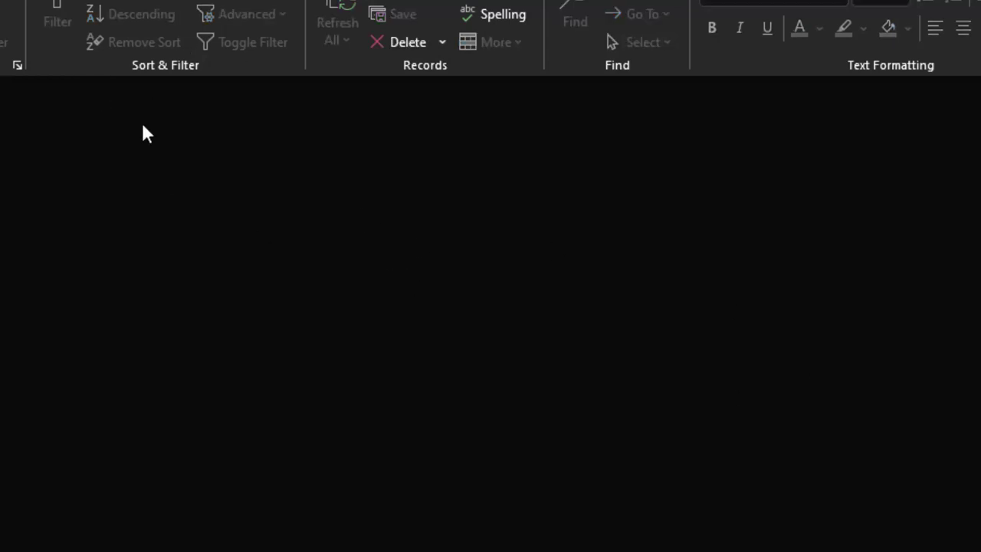
left_click(142, 68)
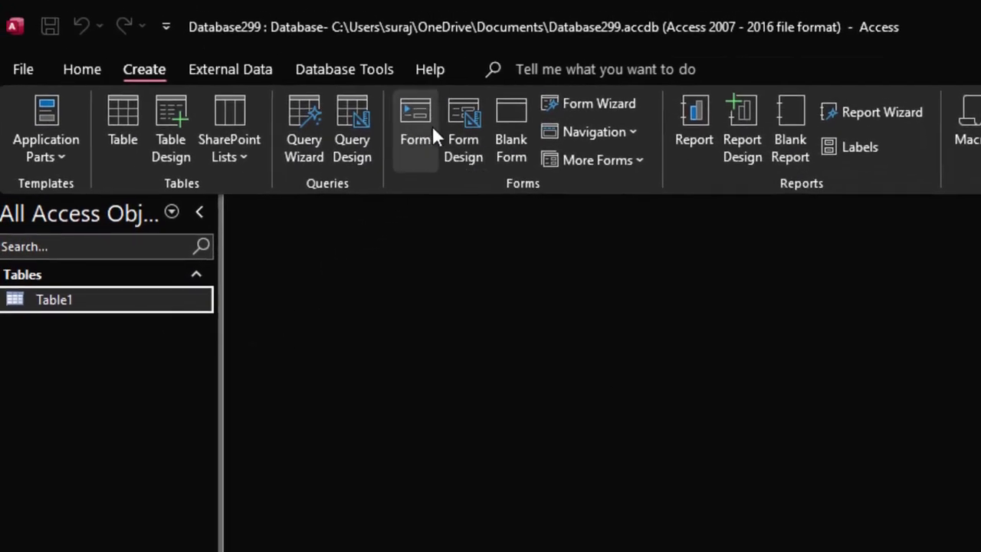
left_click(458, 134)
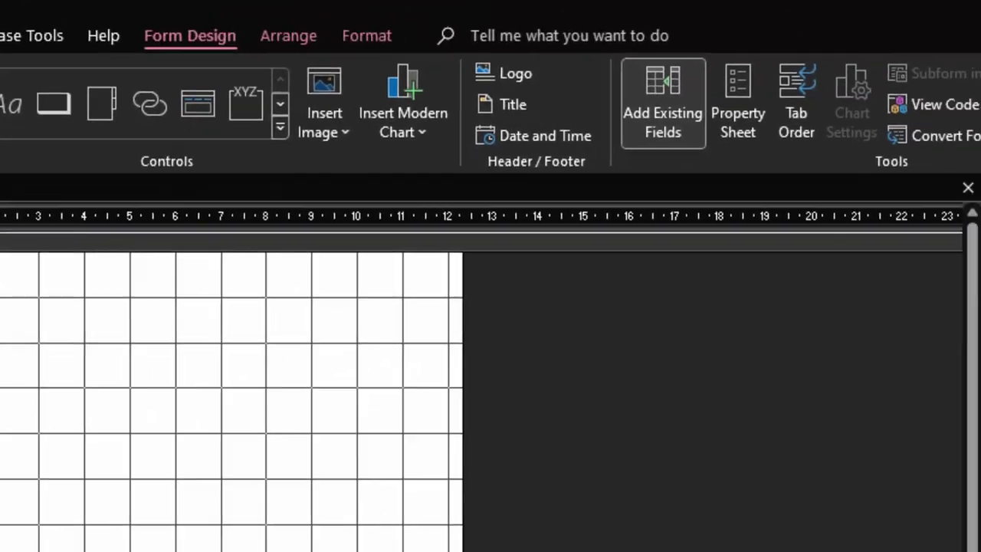
Step: Add Name_of_students, Class and Sub1–Sub5 from Table1's field list onto the form
left_click(958, 35)
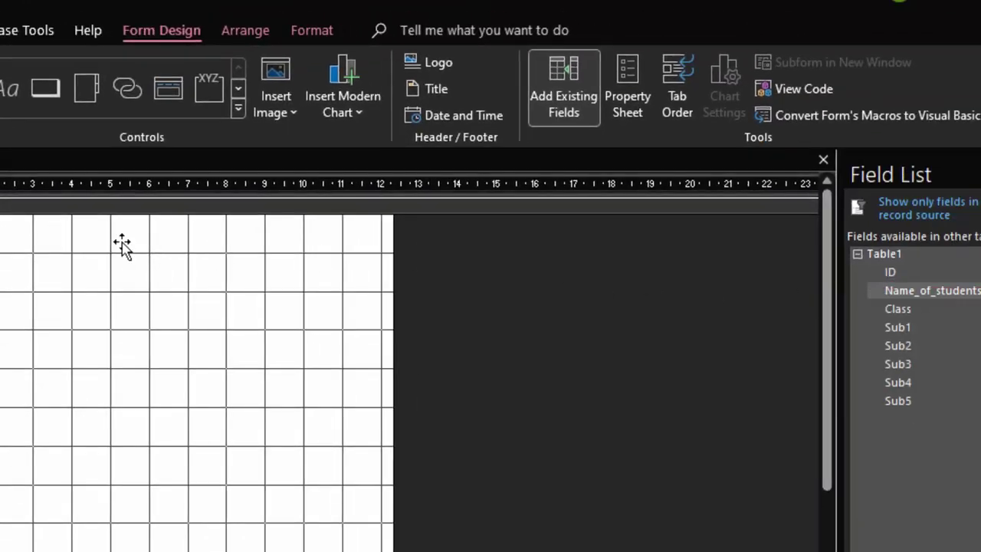
left_click_drag(173, 249, 119, 245)
mouse_move(898, 308)
left_mouse_down()
mouse_move(804, 322)
mouse_move(119, 279)
left_mouse_up()
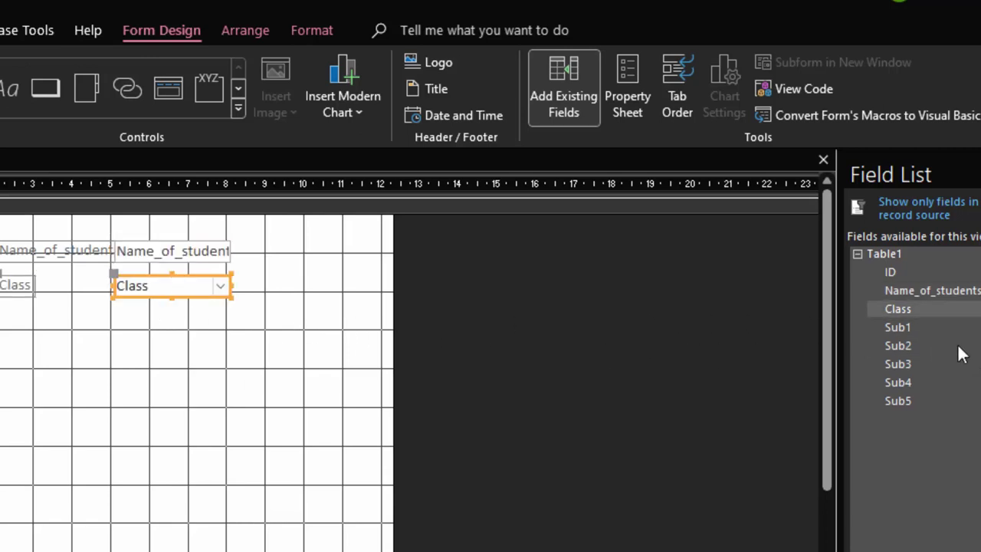
mouse_move(928, 324)
left_mouse_down()
mouse_move(210, 352)
mouse_move(121, 319)
left_mouse_up()
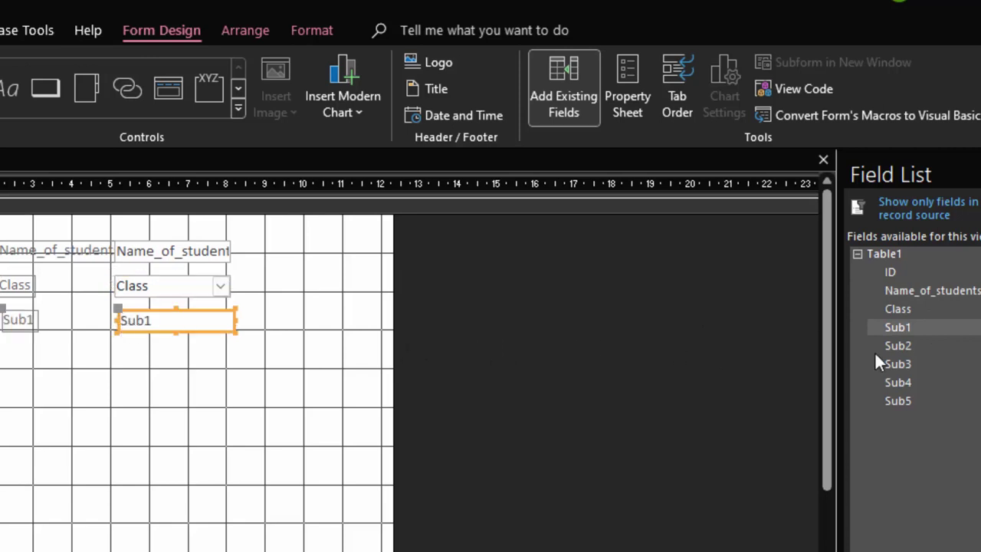
left_click_drag(942, 353, 123, 354)
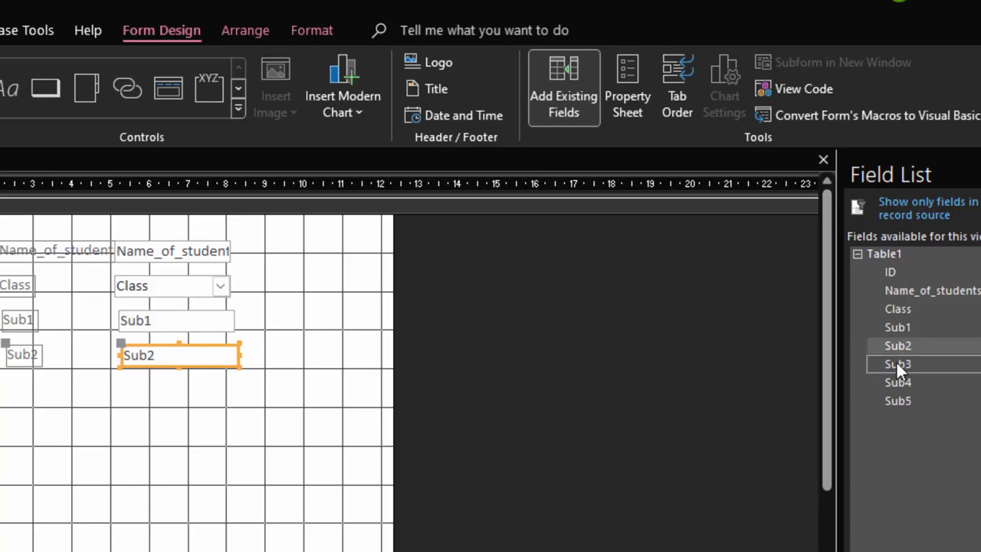
mouse_move(895, 363)
left_mouse_down()
mouse_move(534, 383)
mouse_move(126, 384)
mouse_move(138, 391)
left_mouse_up()
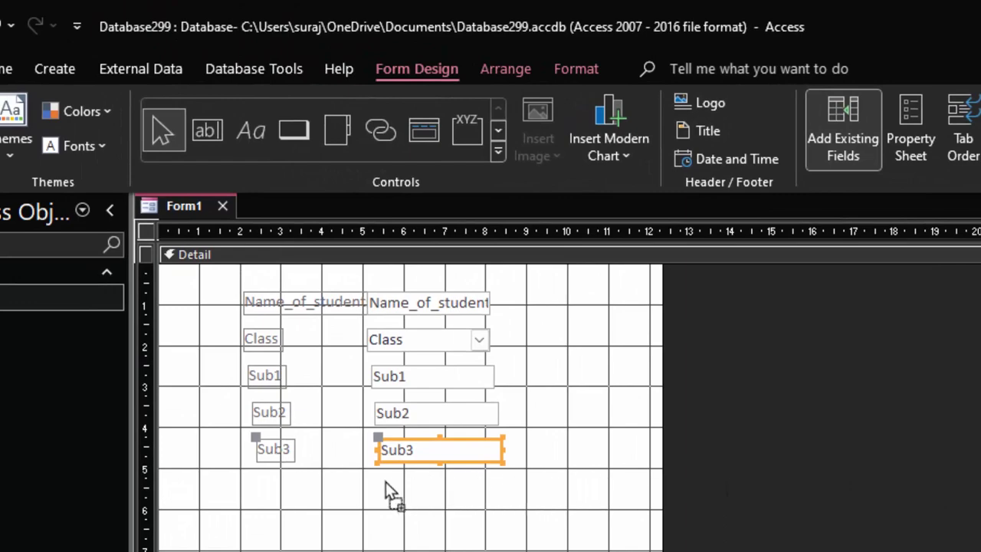
left_click_drag(387, 487, 385, 484)
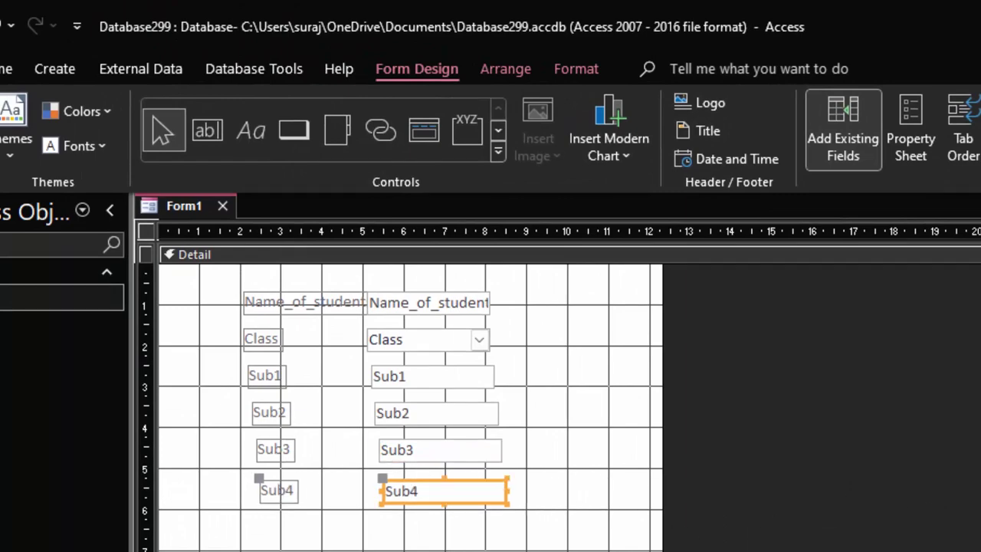
left_click_drag(624, 490, 392, 531)
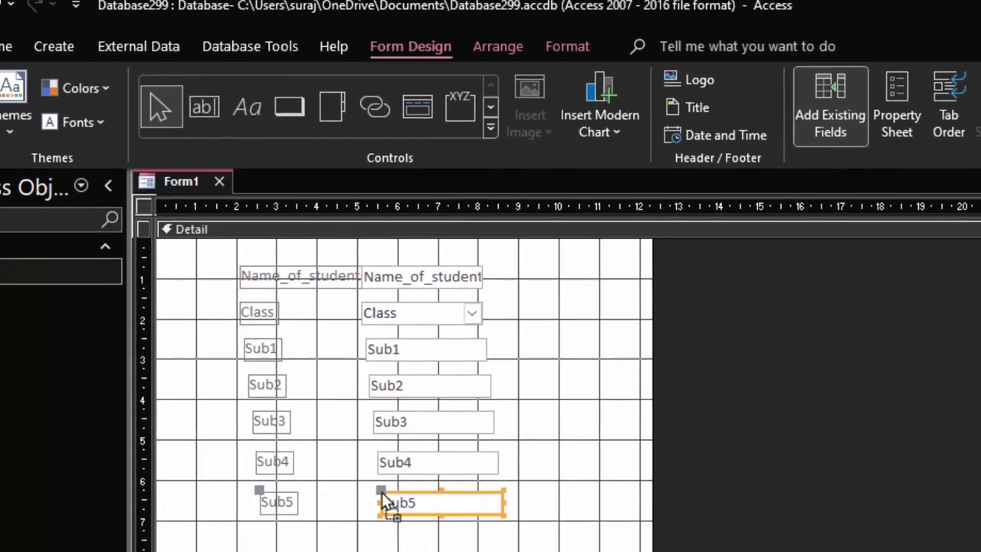
Step: Resize the Name_of_students label so its full text shows
left_click(314, 247)
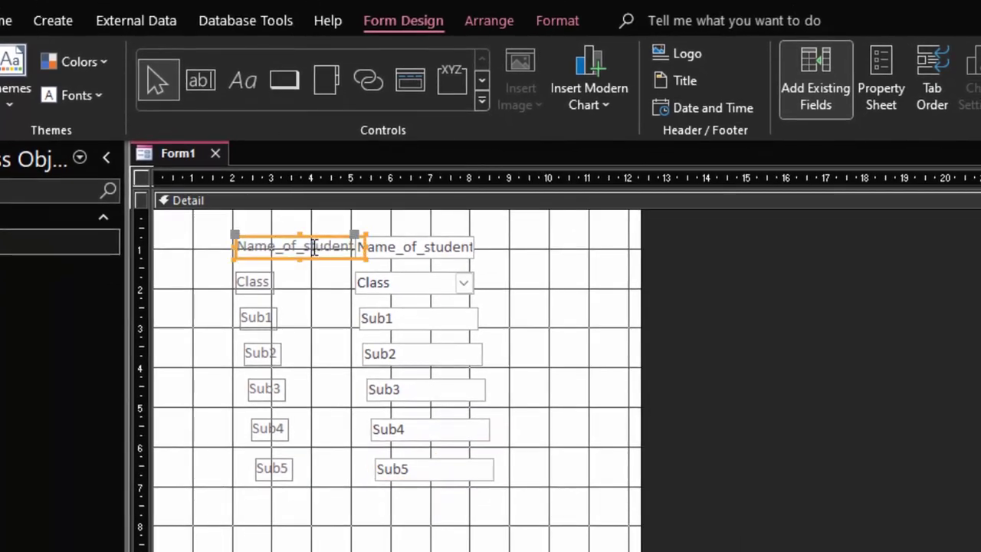
left_click(232, 244)
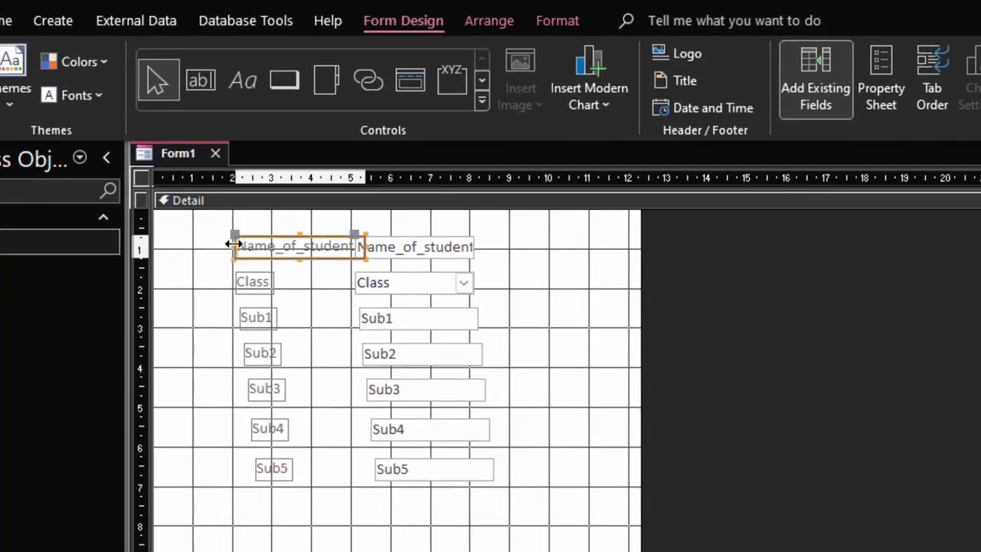
left_click_drag(232, 244, 202, 243)
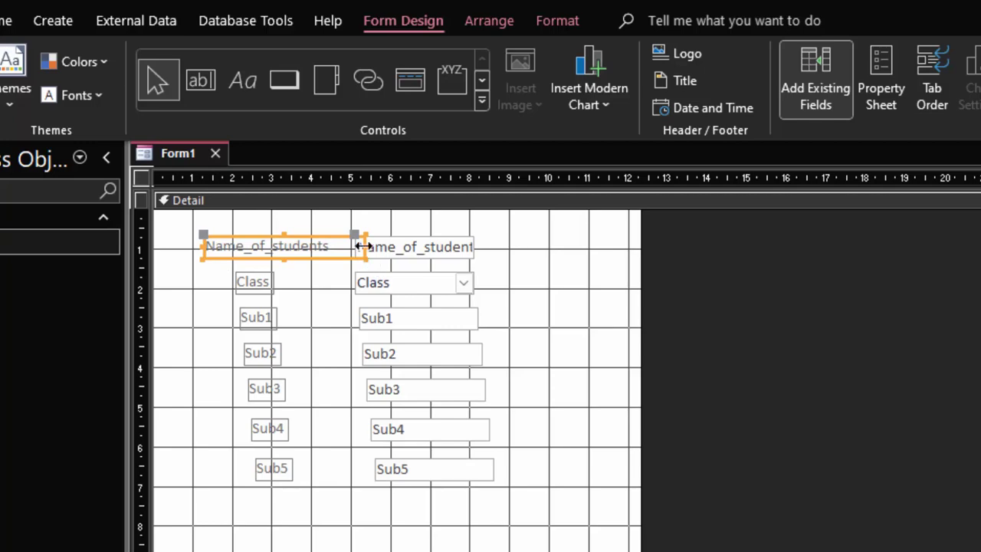
left_click_drag(360, 245, 340, 246)
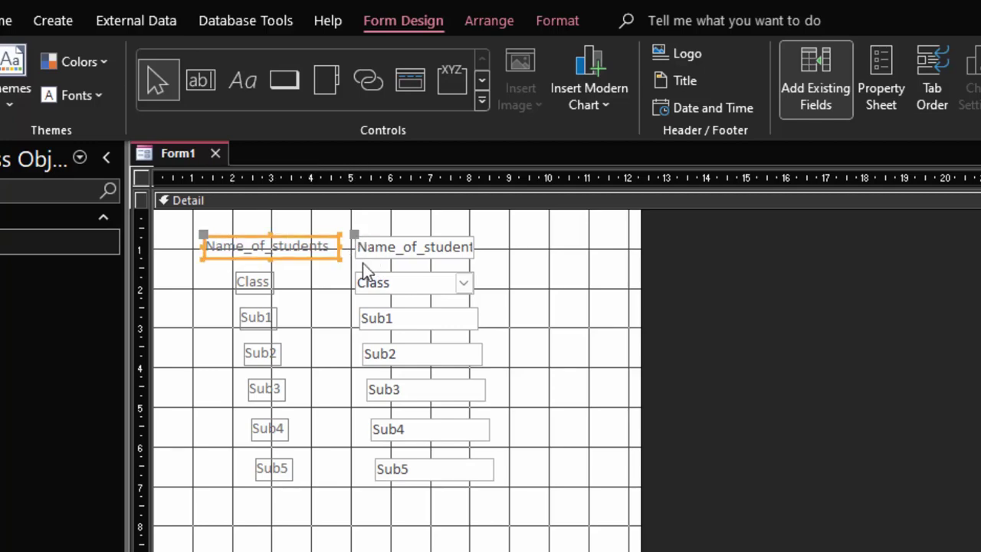
left_click(430, 256)
Step: Widen the Name_of_students box, draw an unbound text box below Sub5, and show its properties
left_click_drag(476, 246, 530, 246)
left_click(387, 516)
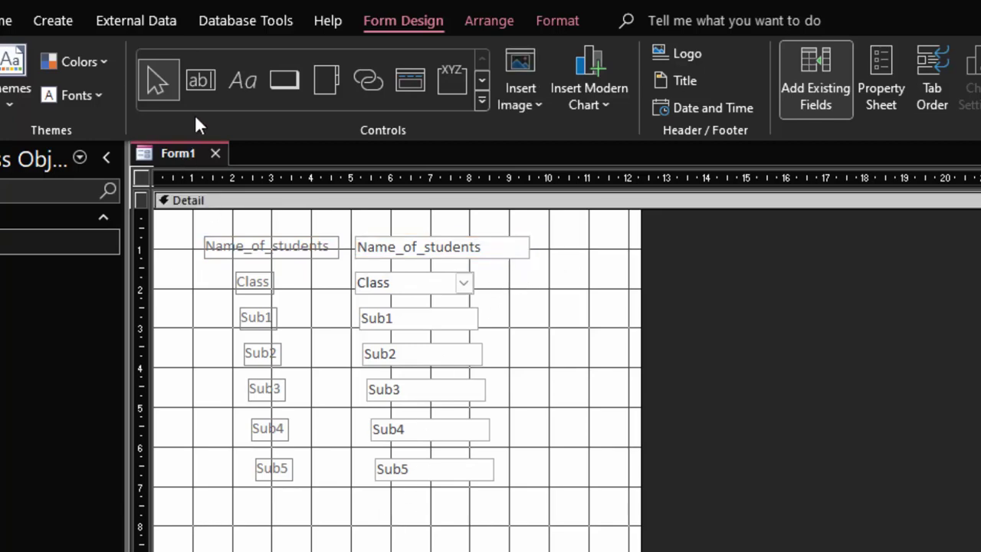
left_click(202, 82)
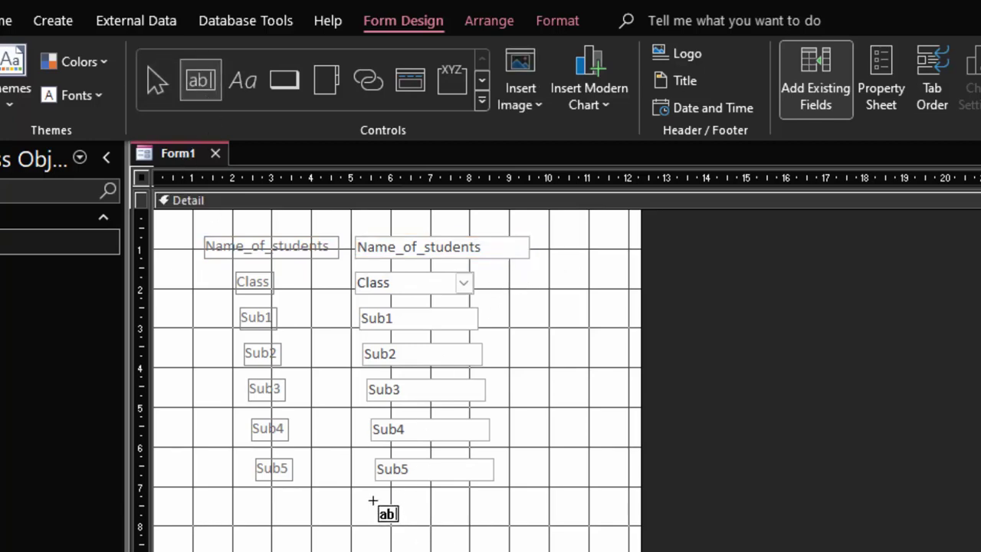
left_click_drag(374, 495, 527, 525)
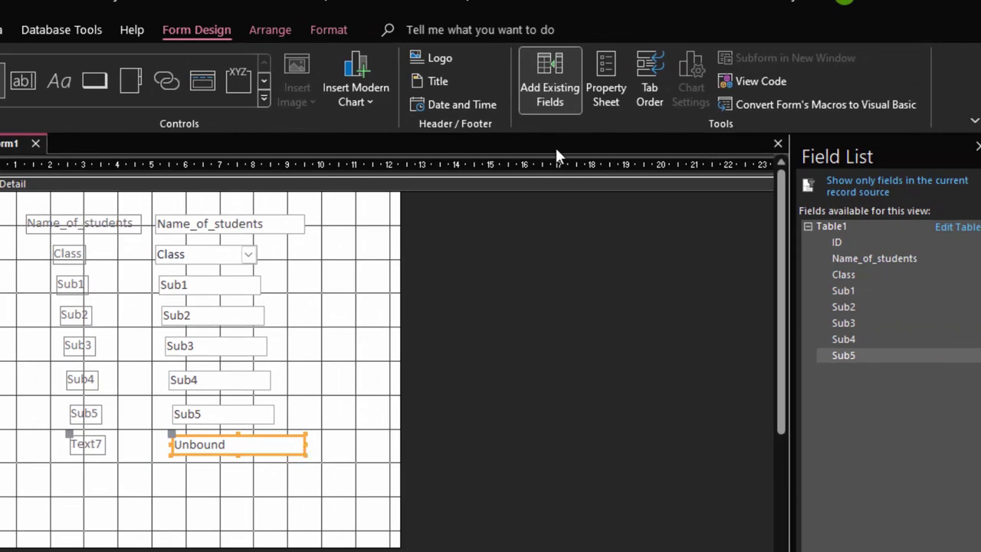
left_click(603, 71)
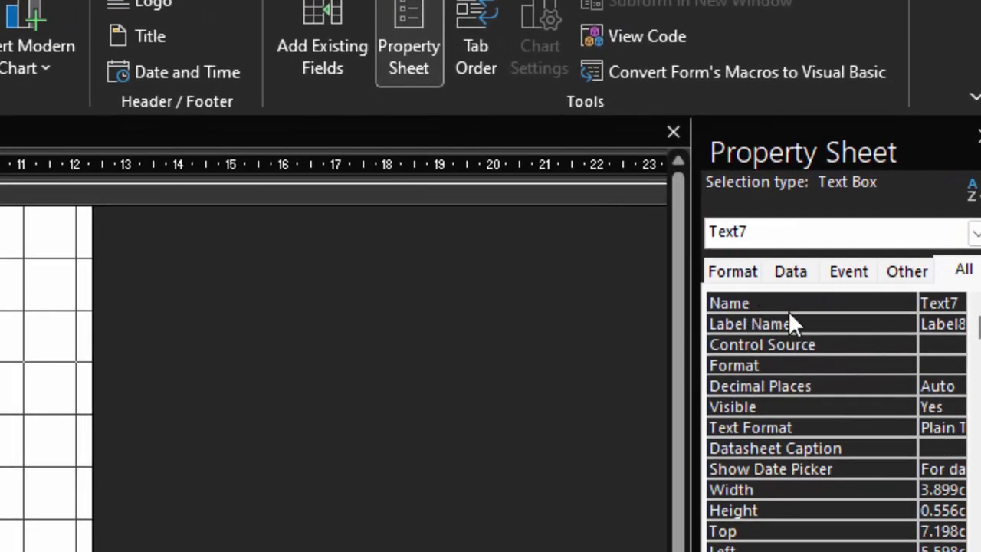
Step: Rename the new text box from Text7 to Total
left_click(974, 232)
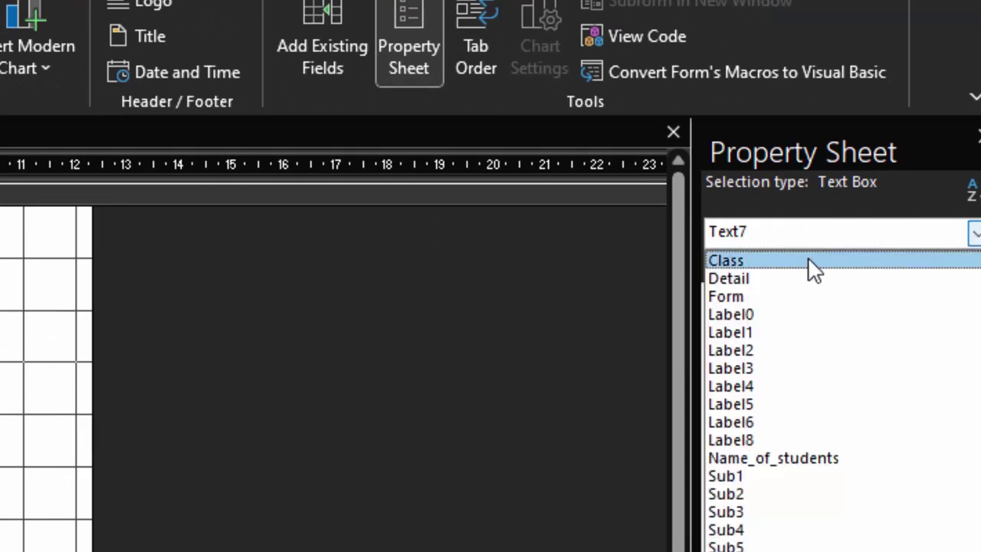
left_click(777, 295)
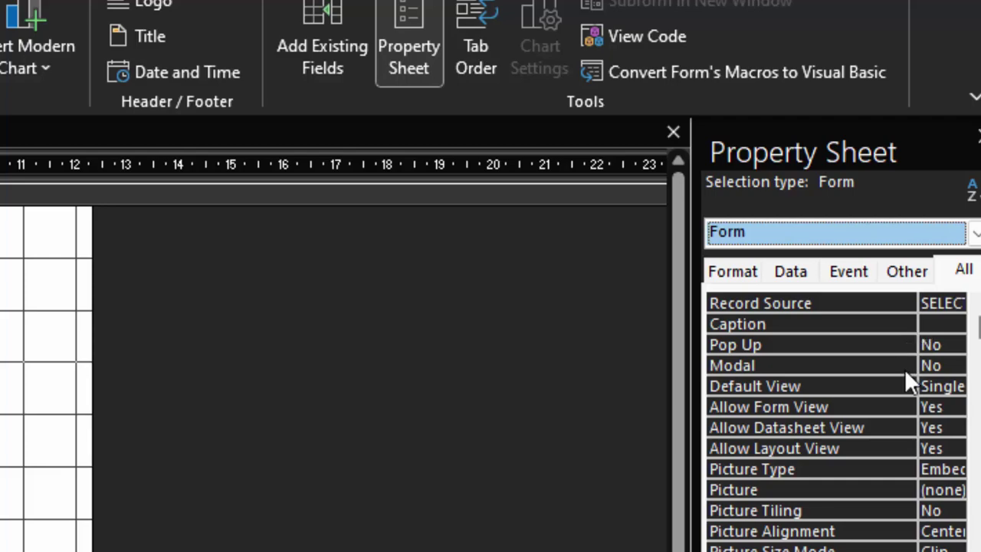
left_click(7, 537)
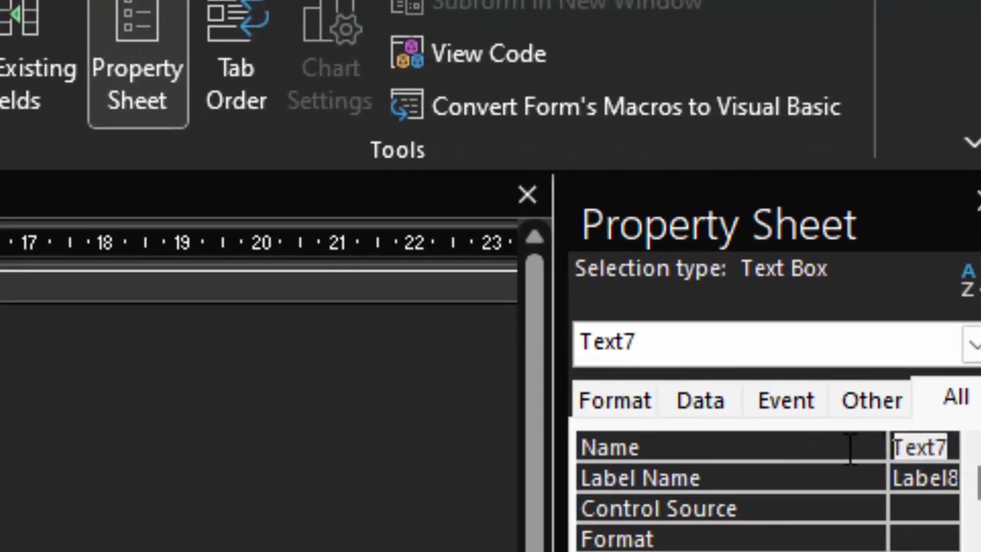
key("BackSpace")
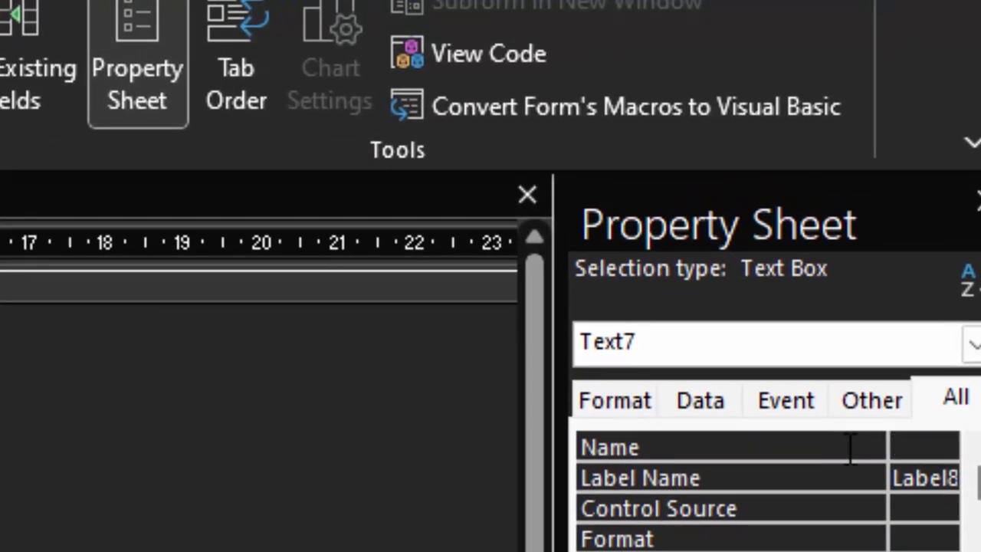
type("Total")
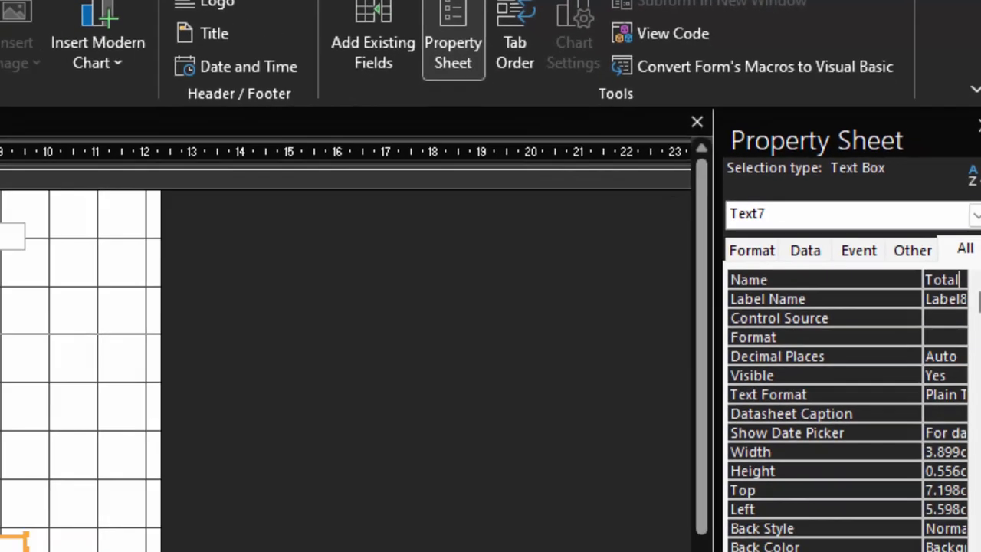
Step: Change the new label's caption from Text7 to Total
left_click(46, 406)
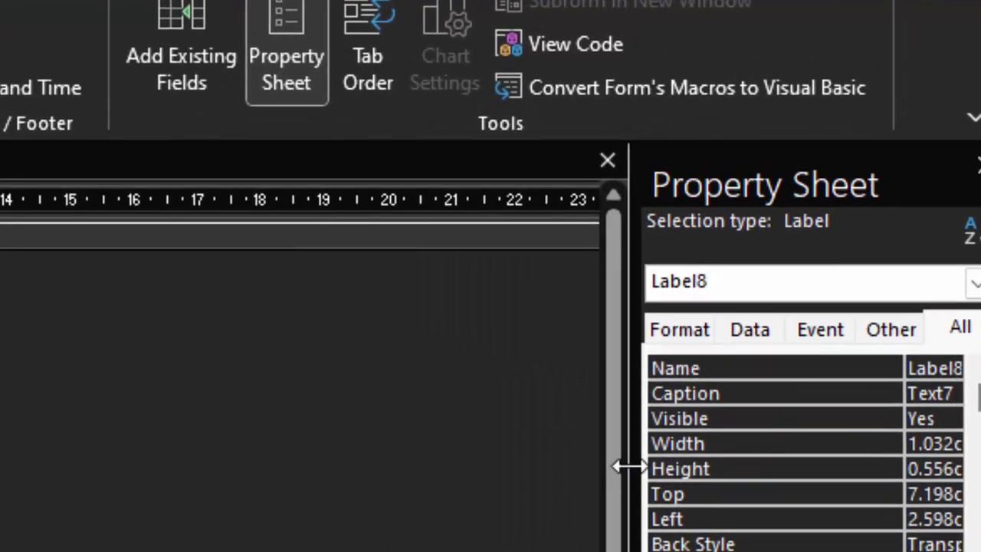
left_click_drag(628, 444, 475, 490)
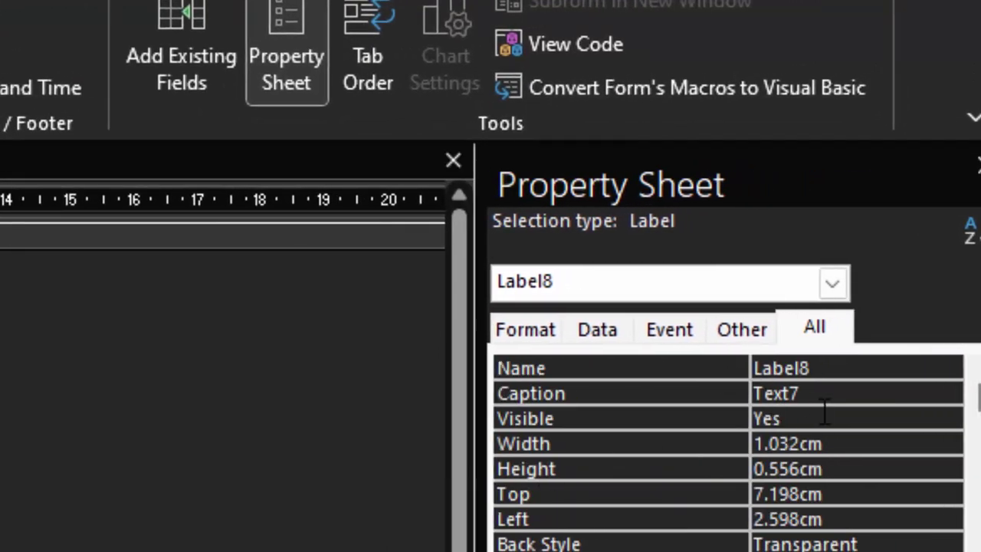
left_click_drag(826, 391, 609, 363)
key("Delete")
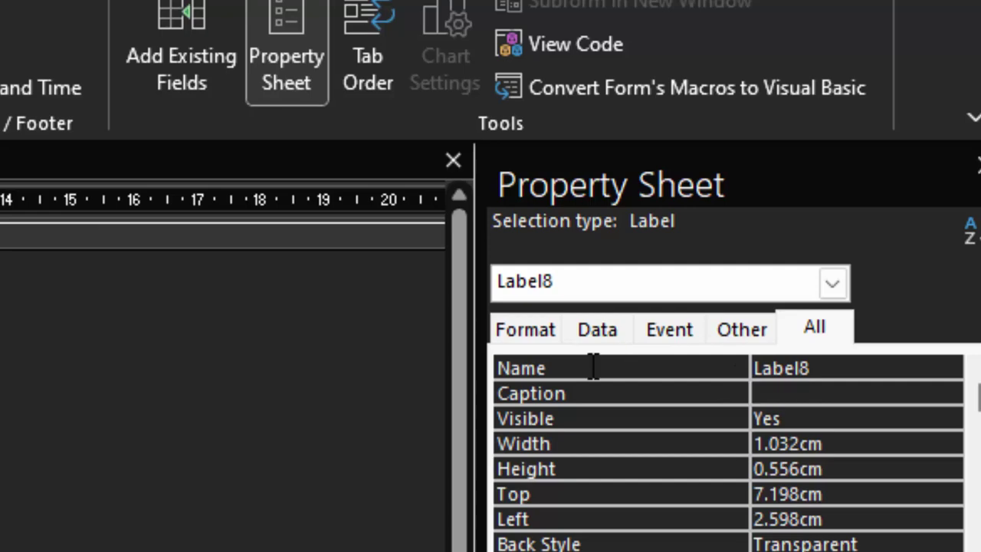
type("Total")
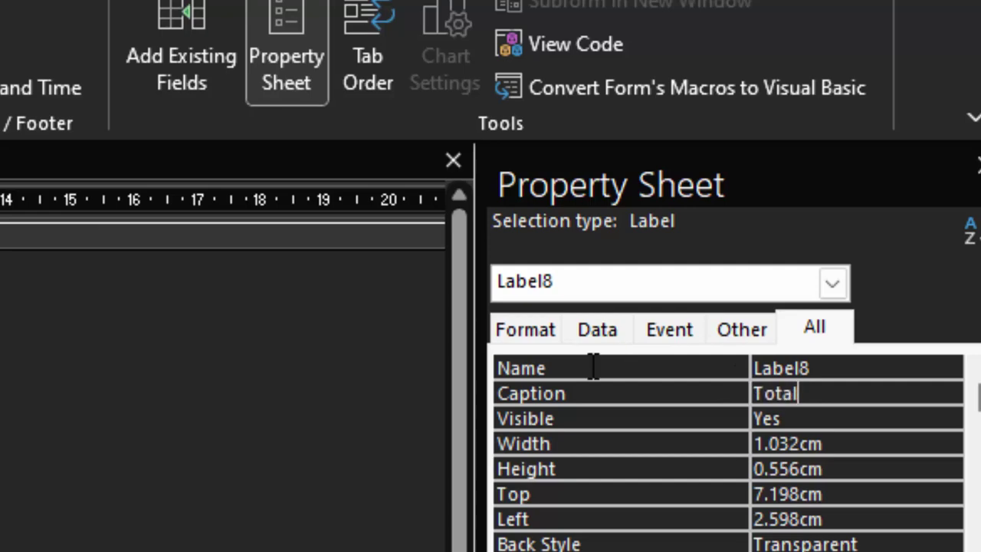
left_click(377, 405)
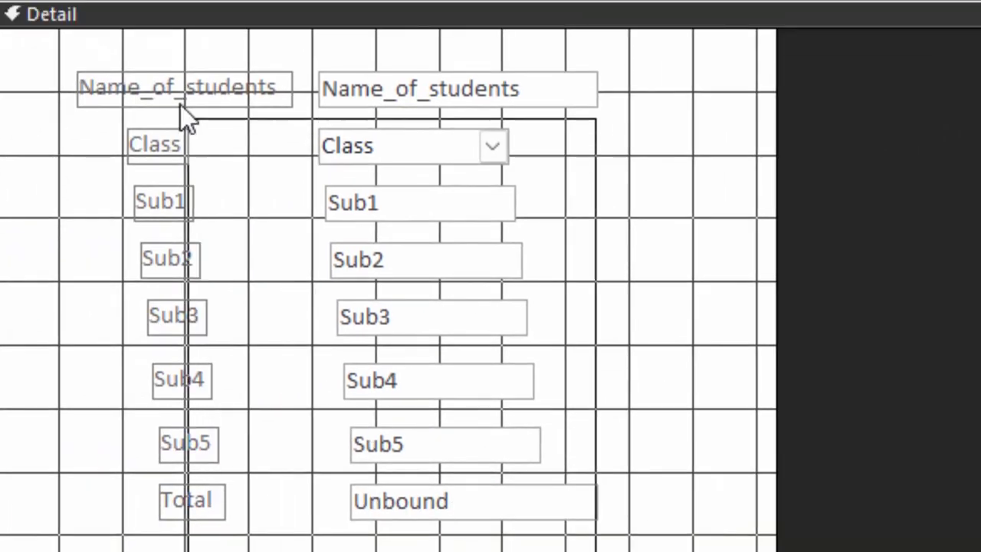
Step: Make all the form's labels and boxes bold
left_click_drag(598, 536, 127, 87)
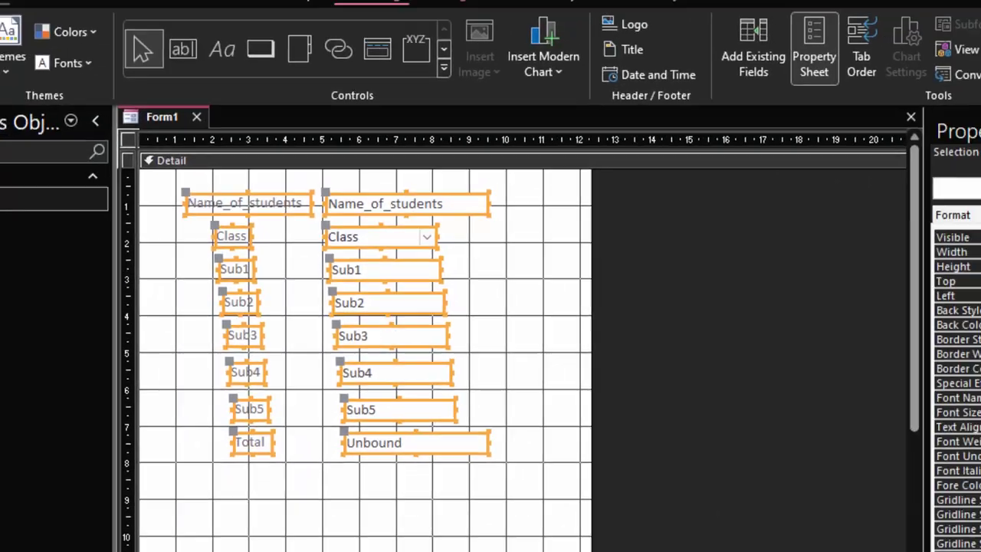
left_click(50, 58)
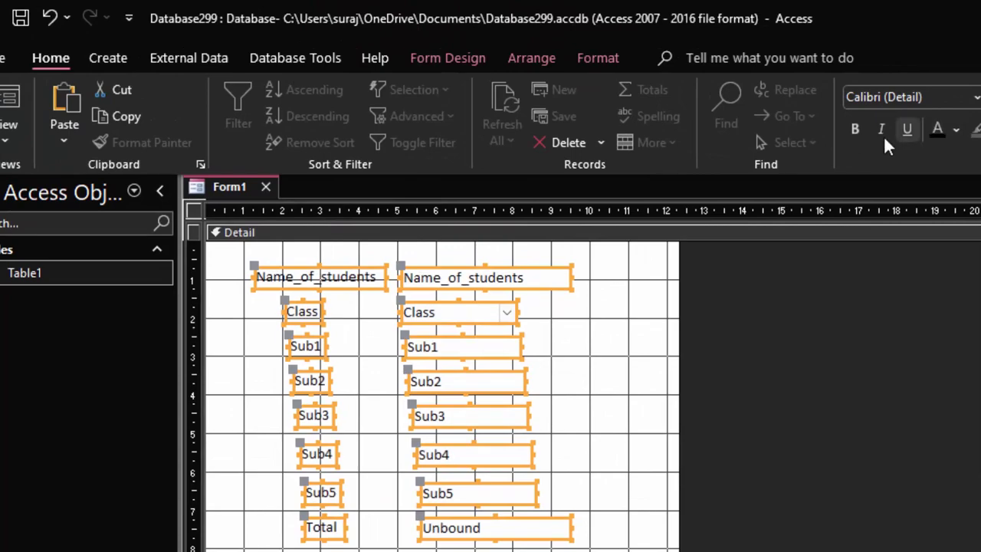
left_click(854, 129)
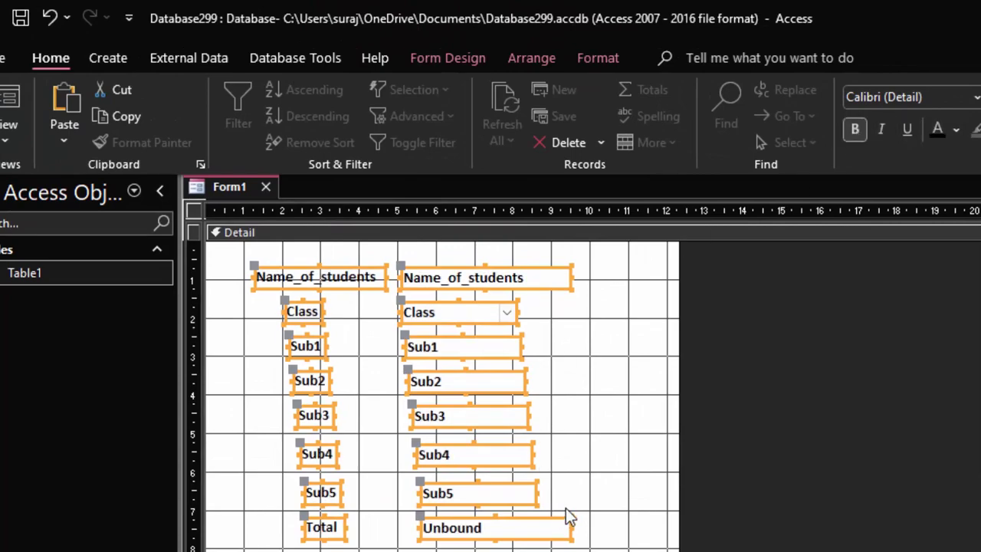
Step: Show the Other properties and select the empty text box beside the Total label
key("F4")
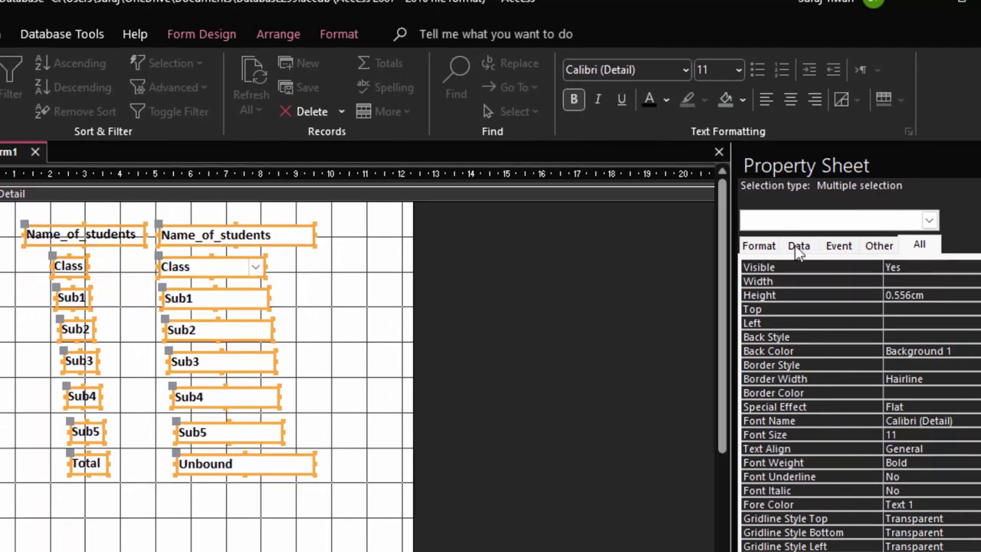
left_click(878, 245)
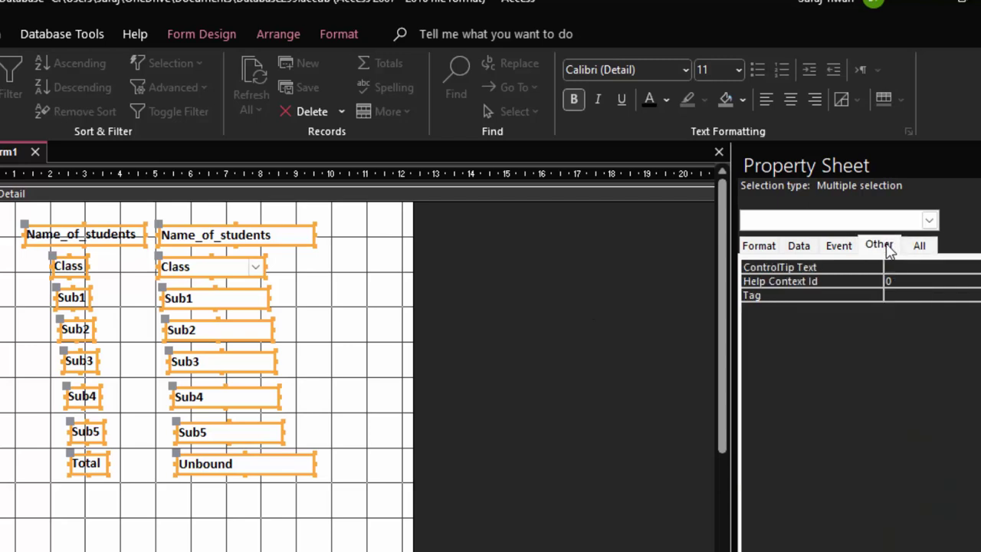
left_click(337, 425)
left_click(265, 437)
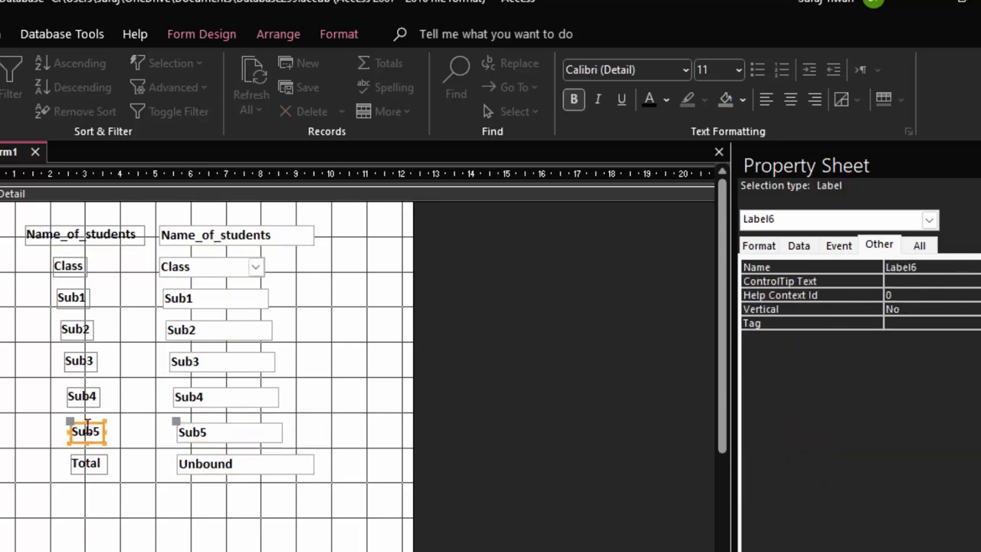
left_click(87, 428)
left_click(270, 457)
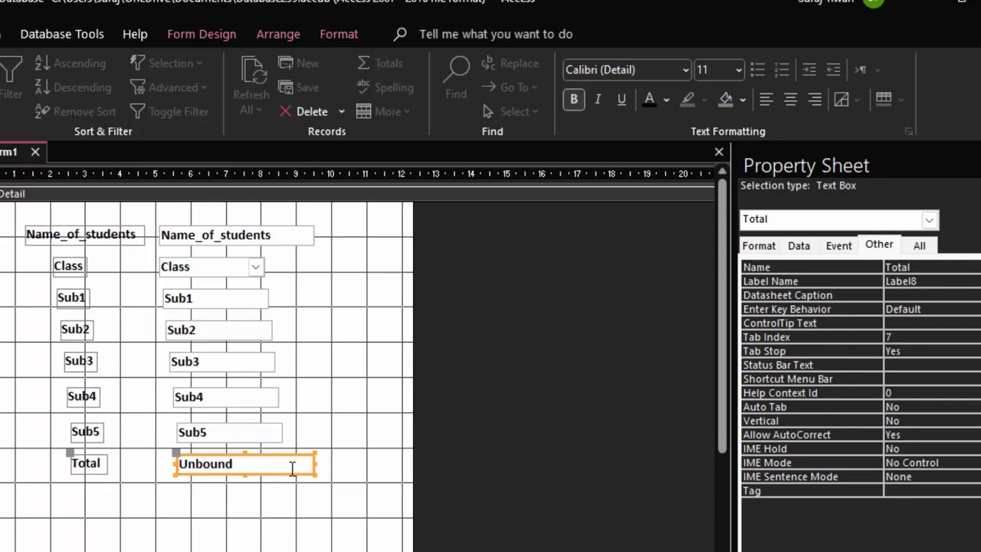
Step: Open the Expression Builder from the Total box's Control Source on the All tab
right_click(292, 474)
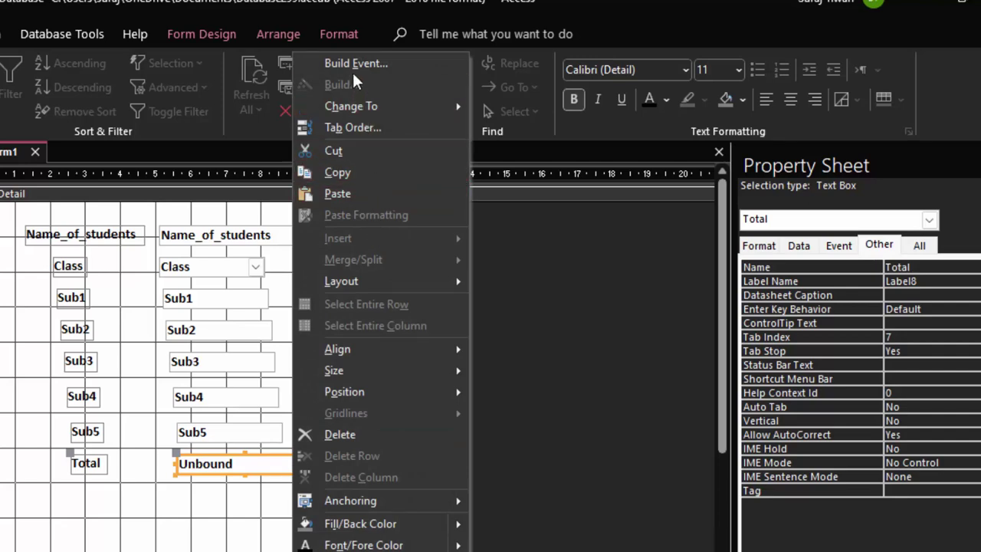
left_click(547, 238)
left_click(253, 466)
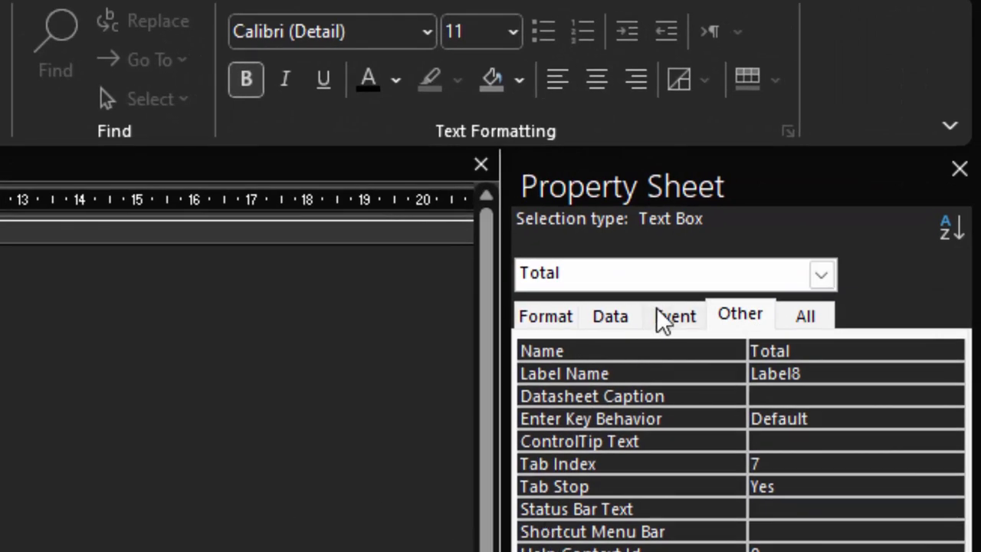
left_click(675, 320)
left_click(733, 323)
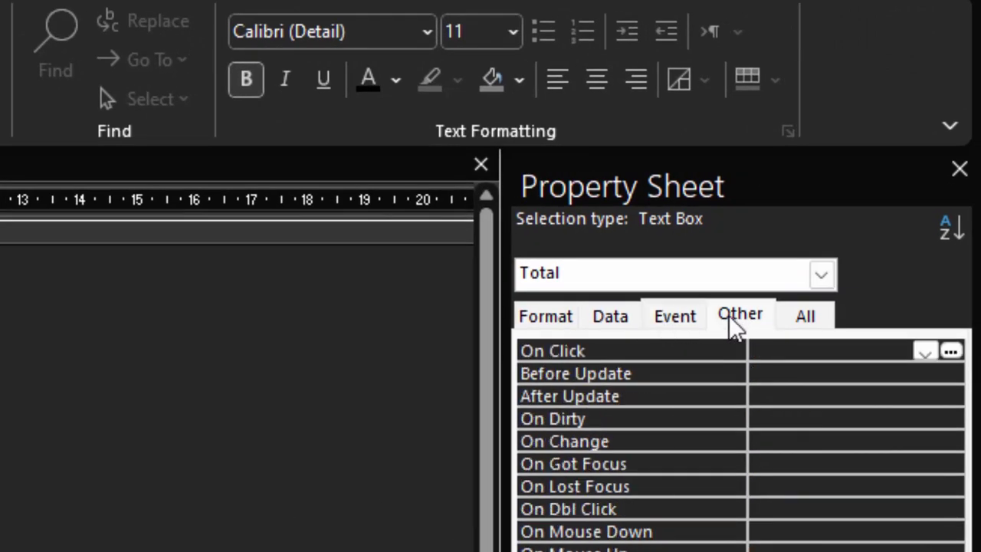
left_click(801, 323)
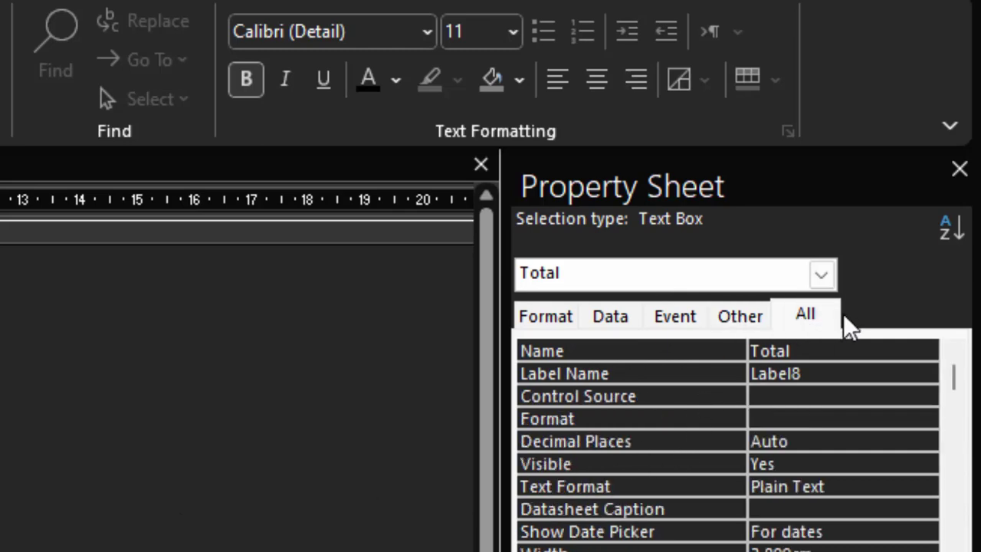
left_click(788, 396)
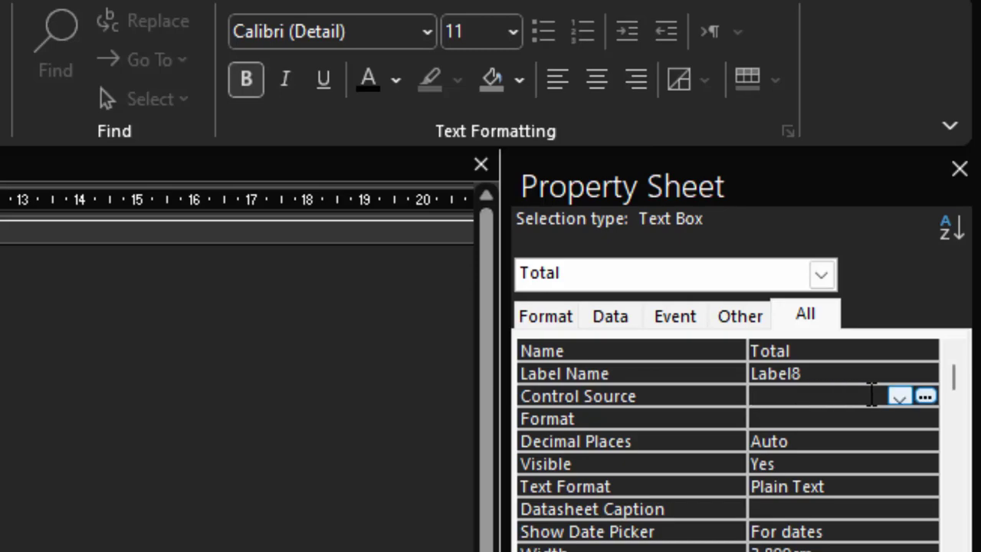
left_click(926, 397)
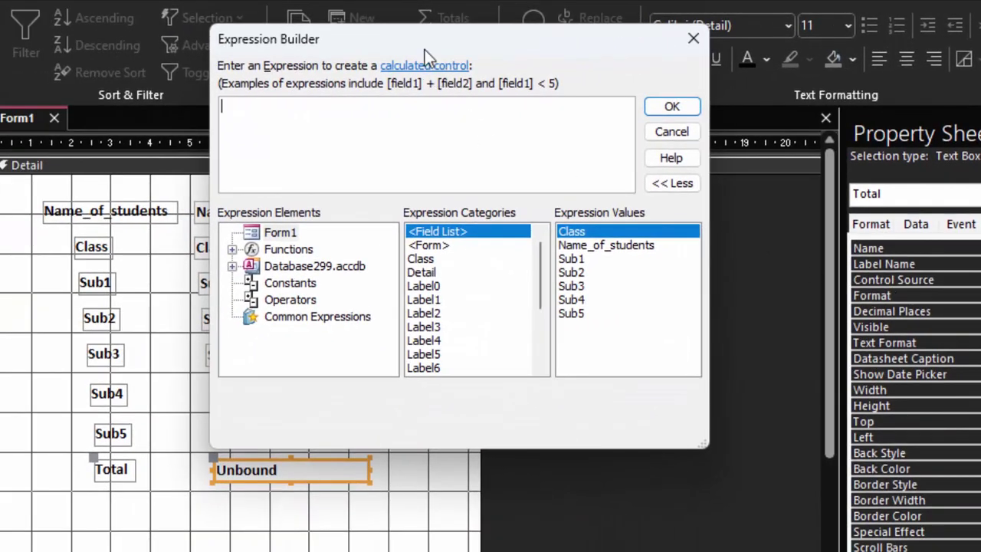
Step: Enter [Sub1]+[Sub2]+[Sub3]+[Sub4]+[Sub5] as the Total box's expression and confirm with OK
left_click_drag(423, 49, 631, 93)
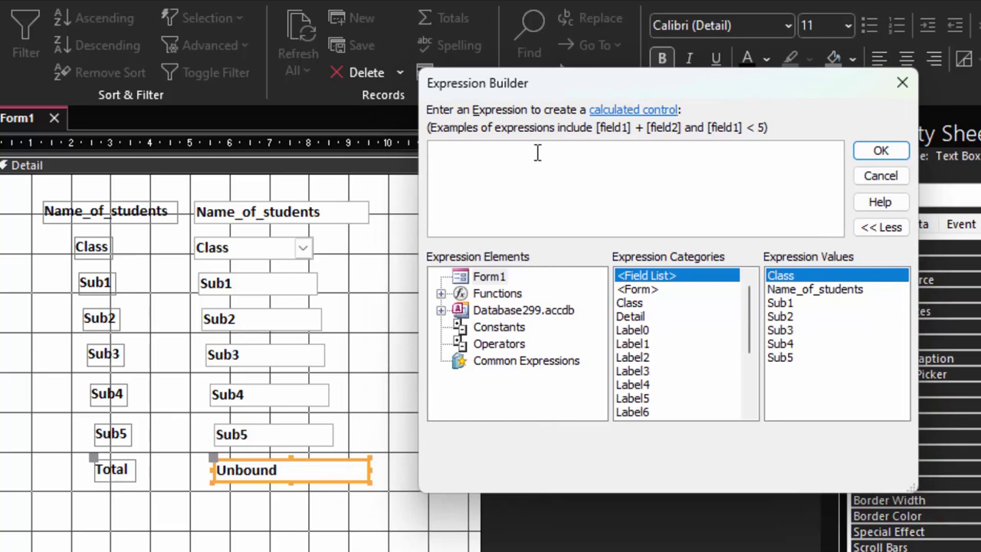
type("[")
type("Sub1]")
type(" +[")
type("Sub2]")
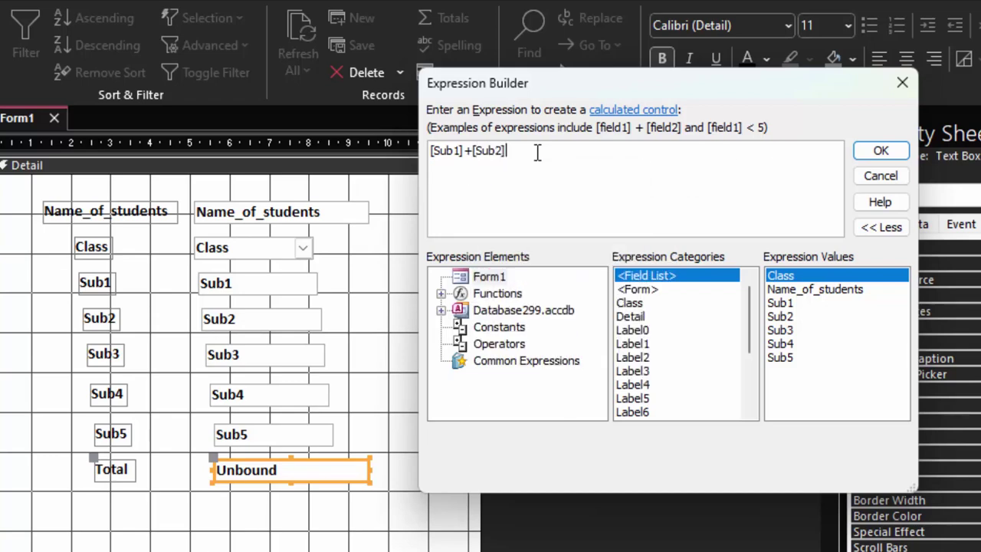
type(" +[Sub")
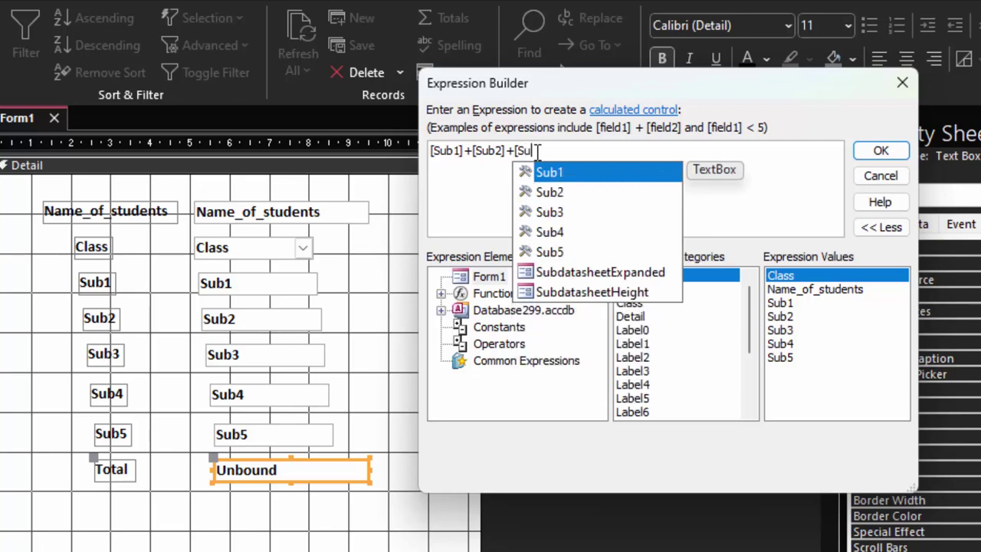
type("3]")
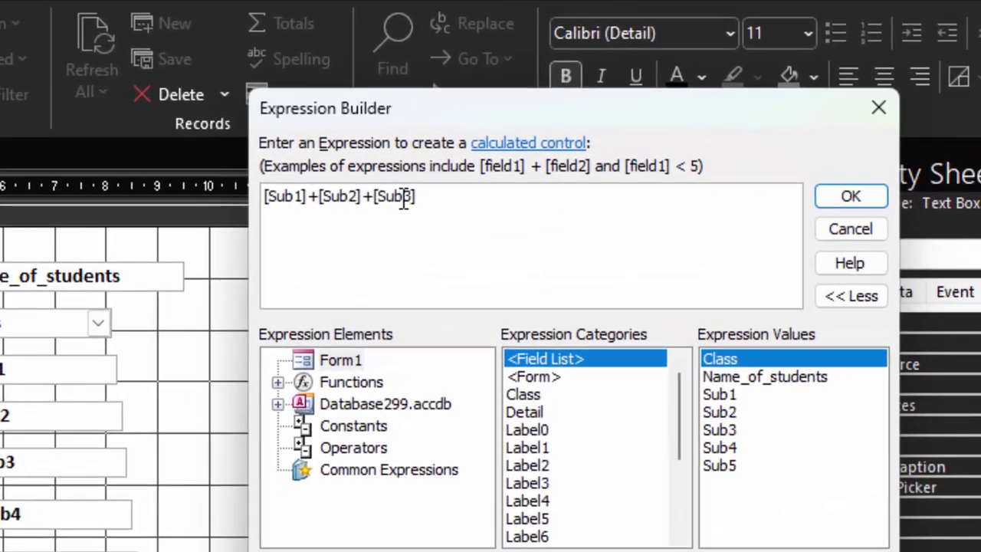
type(" +[Sub")
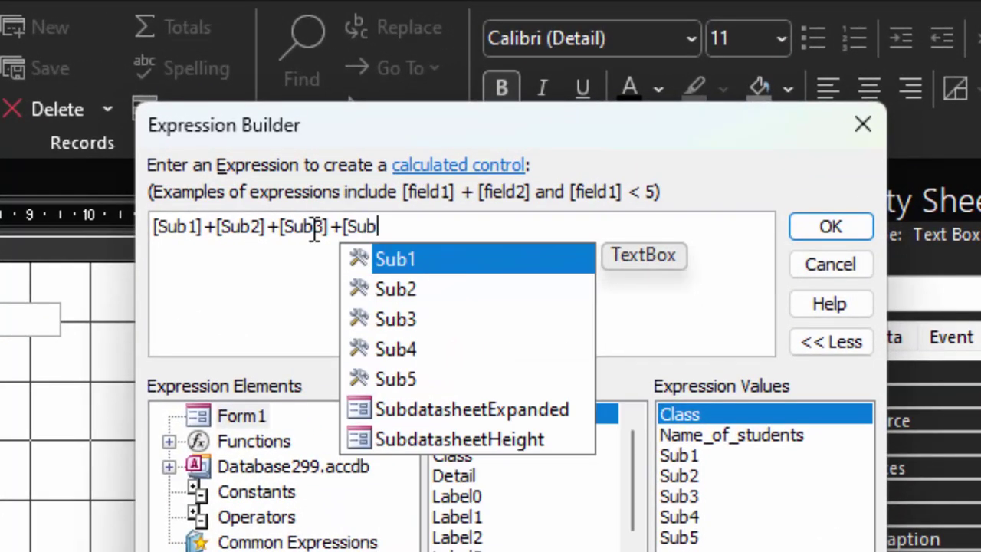
type("4] +[")
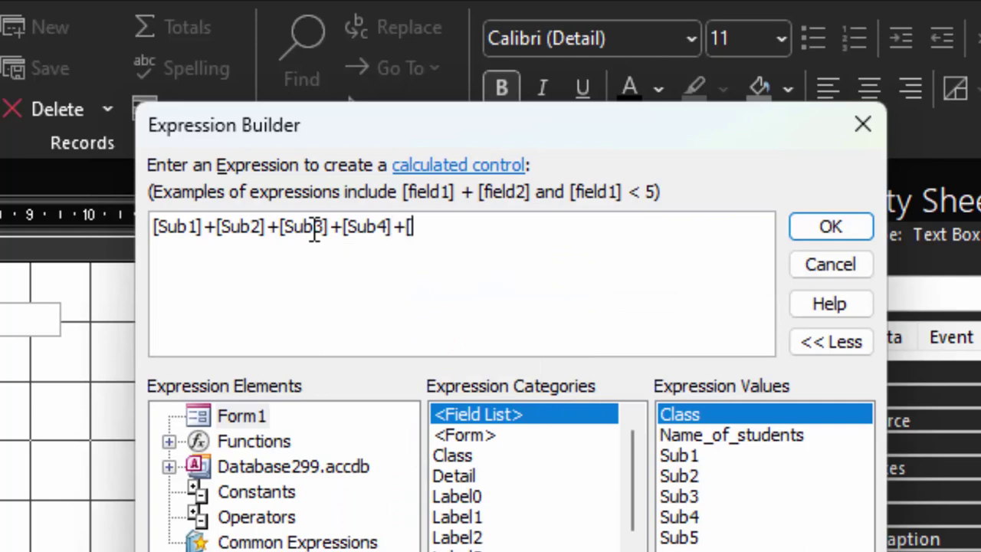
type("Sub5")
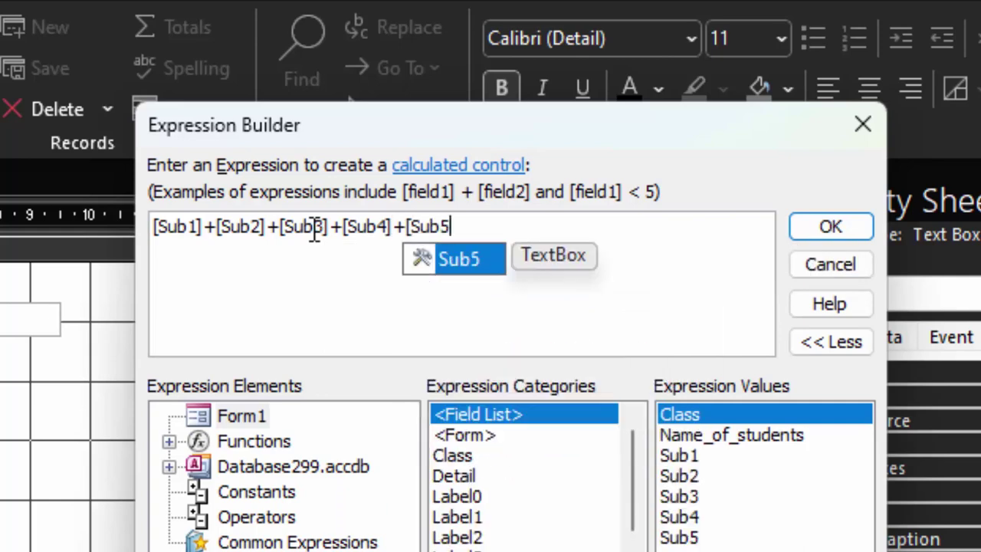
type("]")
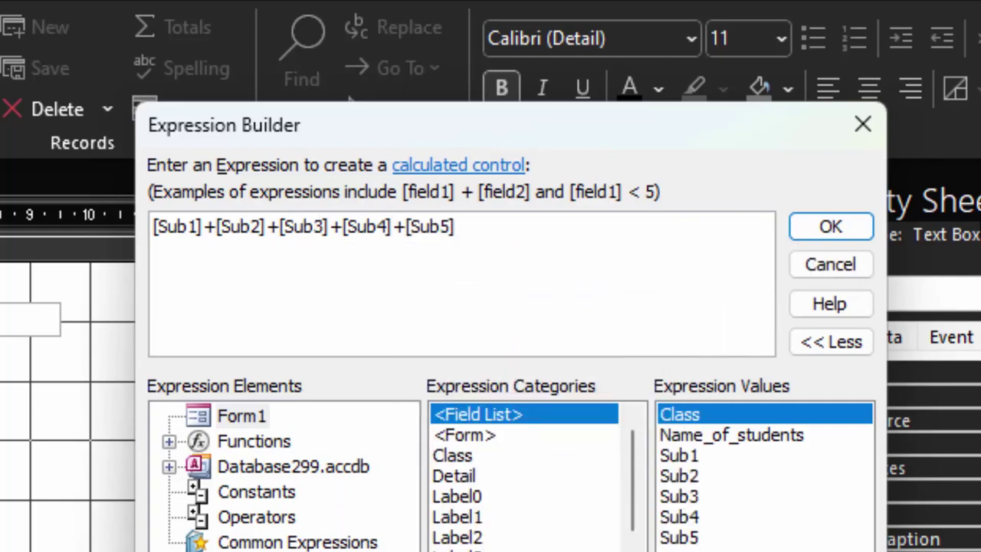
left_click(816, 234)
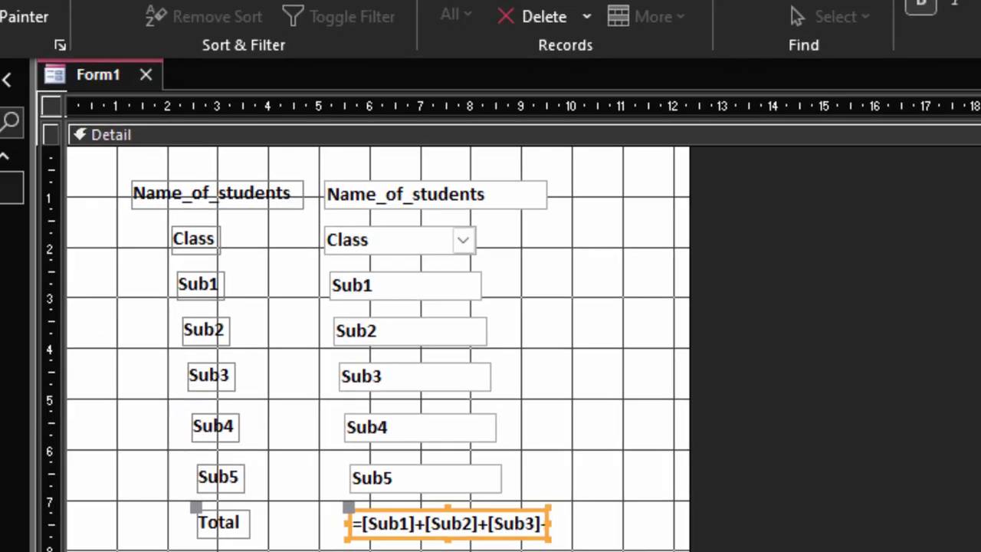
Step: In Form view, change the first student's Sub1 mark from 34 to 88
key("F5")
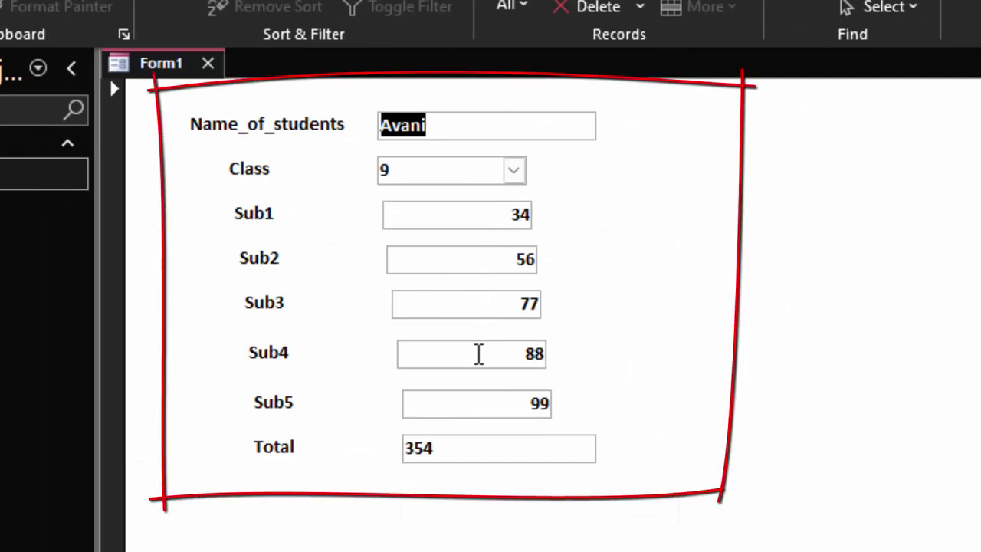
left_click(452, 449)
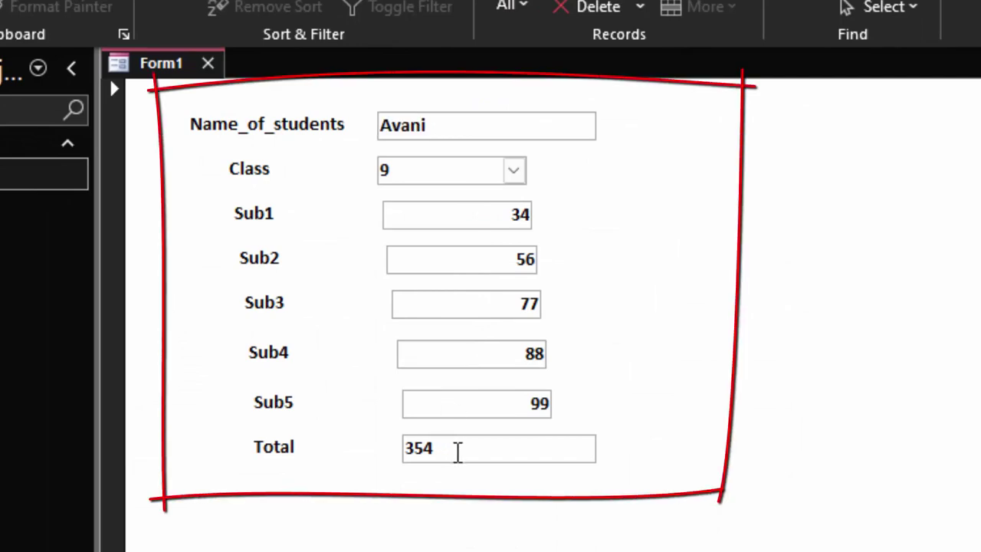
key("shift+Left")
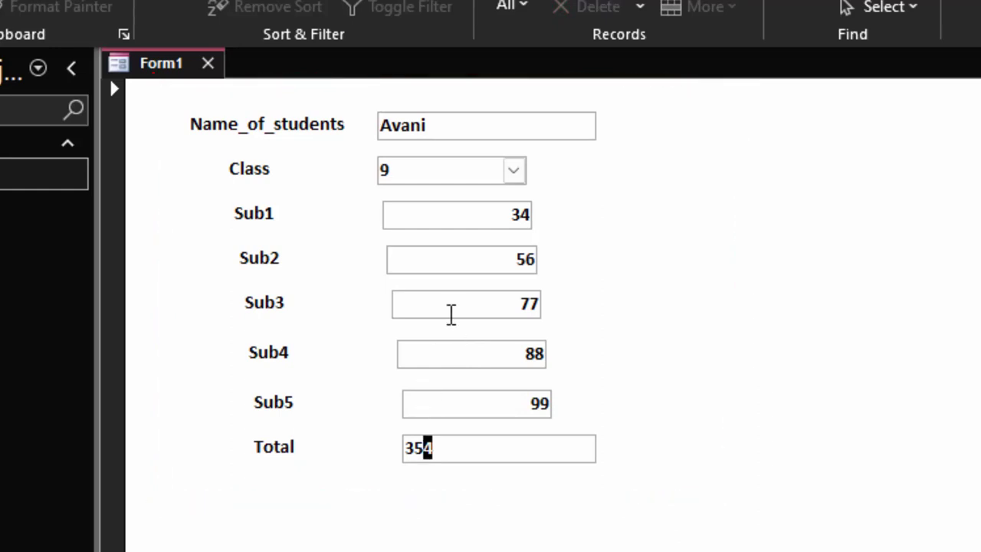
left_click_drag(490, 219, 572, 220)
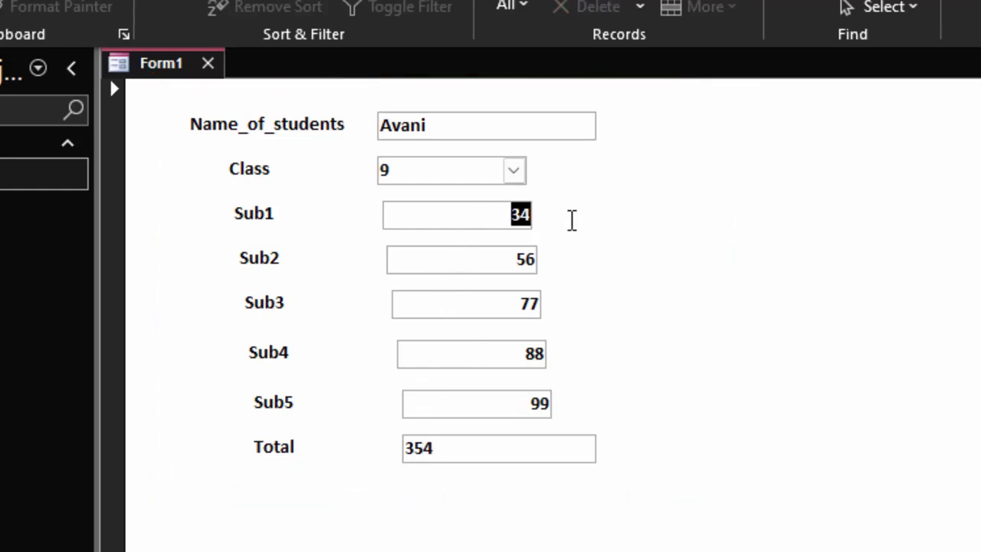
key("BackSpace")
type("88")
key("Tab")
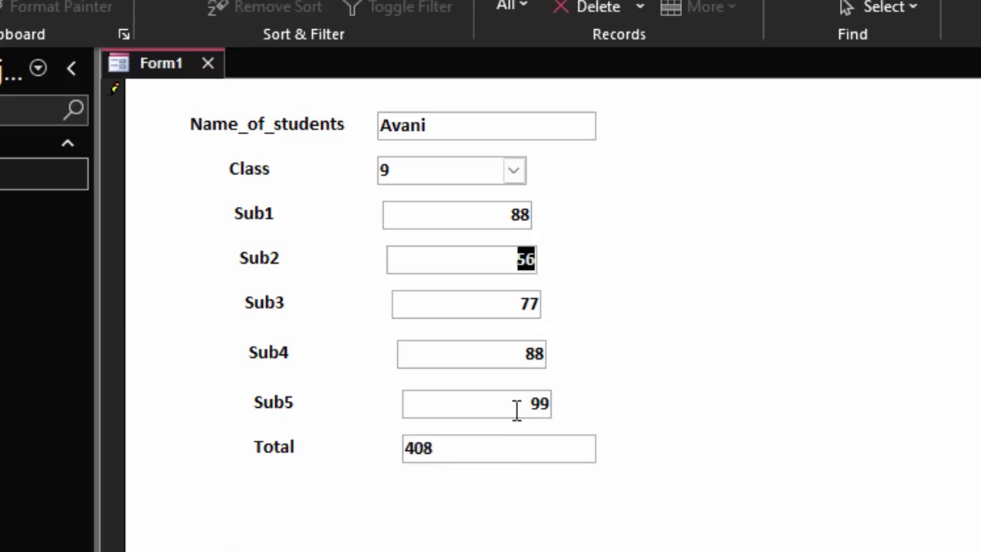
Step: Change Sub5 from 99 to 66 so the Total recalculates to 375
left_click_drag(530, 409, 560, 416)
key("BackSpace")
type("66")
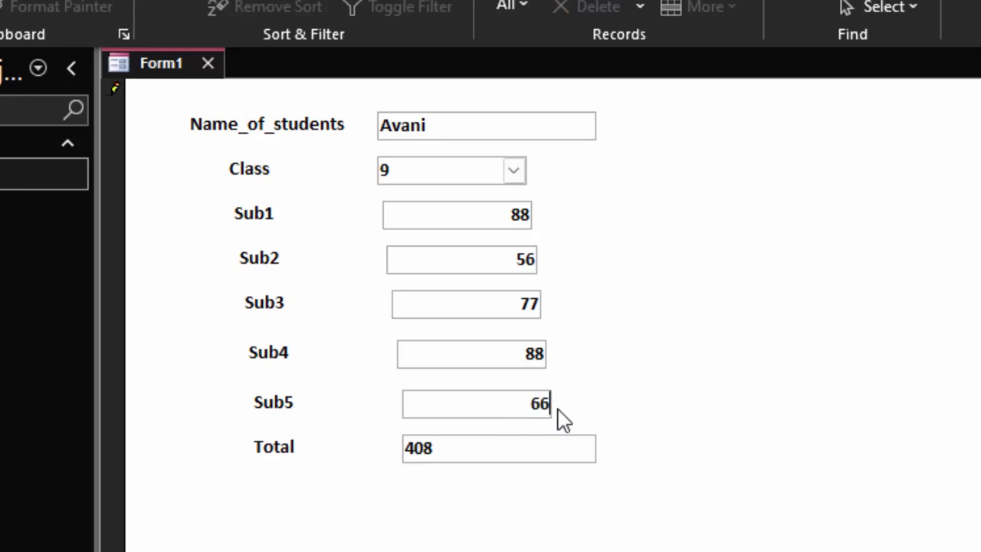
key("Tab")
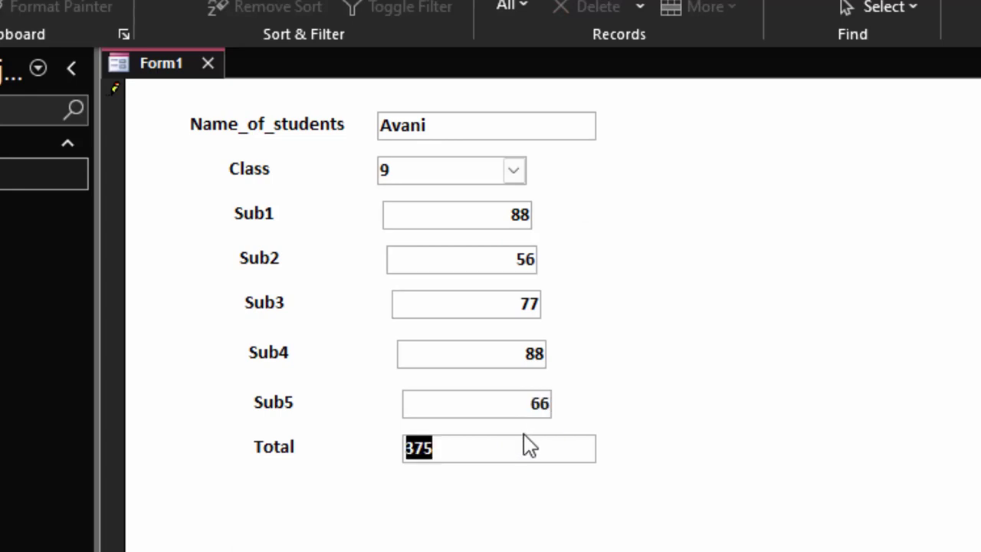
left_click(526, 442)
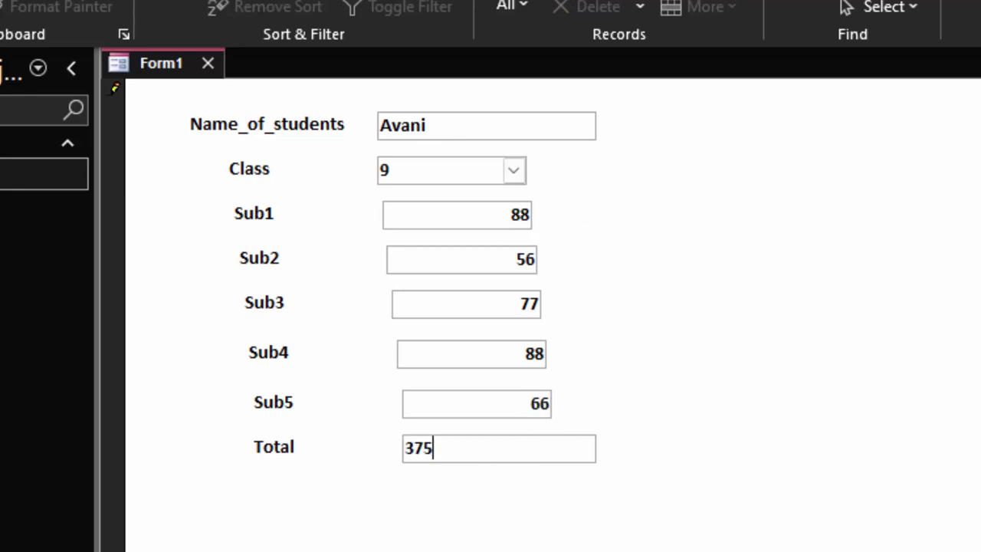
Step: Page down through the next three student records to check their Totals
key("Page_Down")
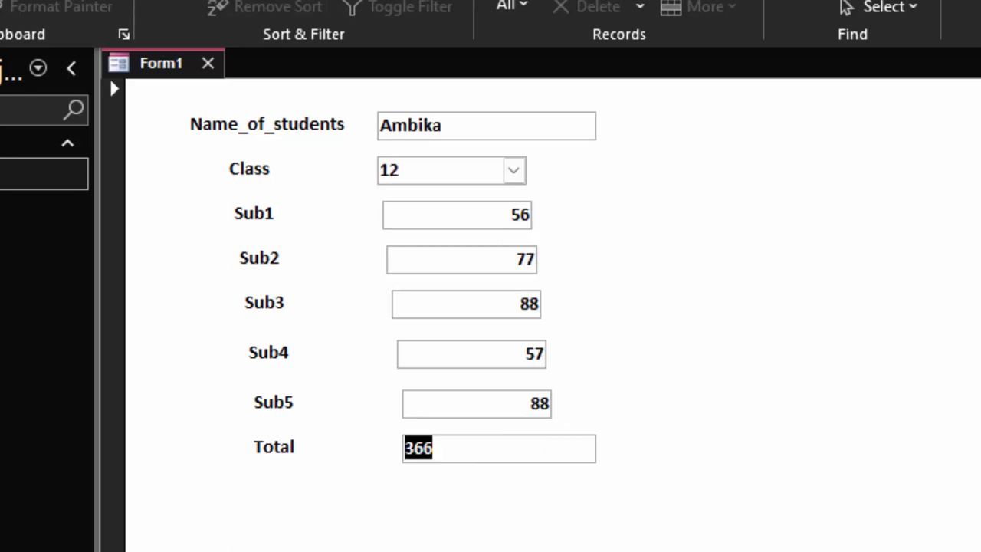
key("Page_Down")
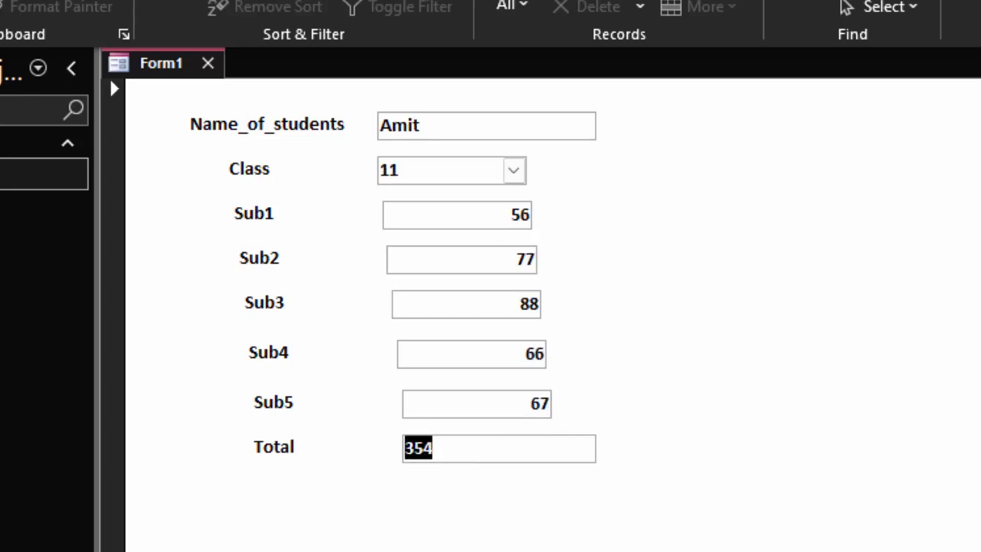
key("Page_Down")
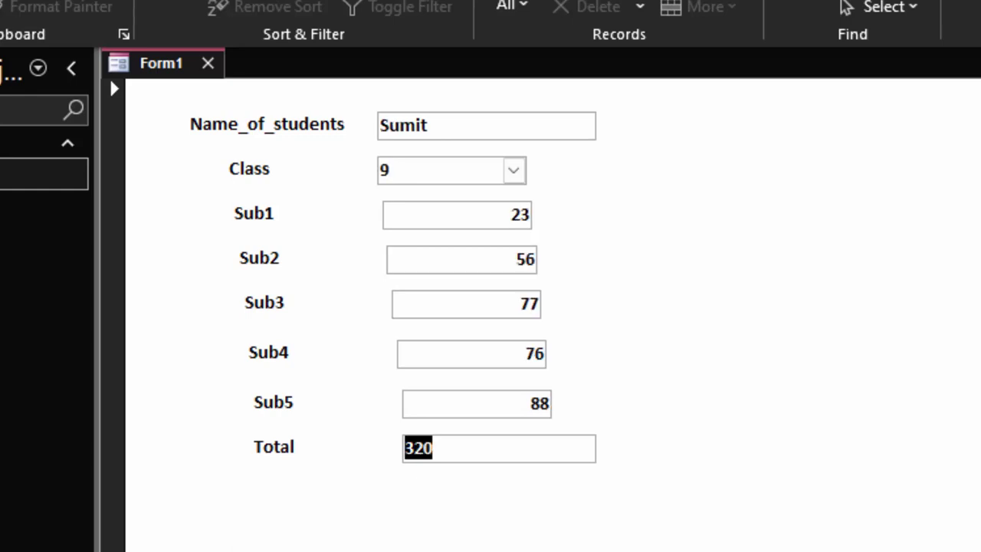